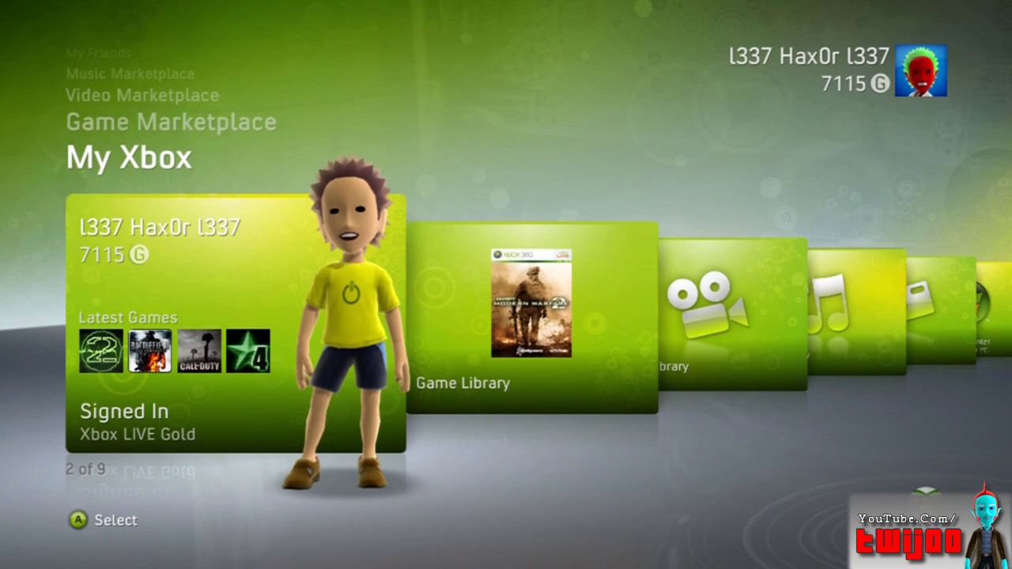
key("Right")
key("Left")
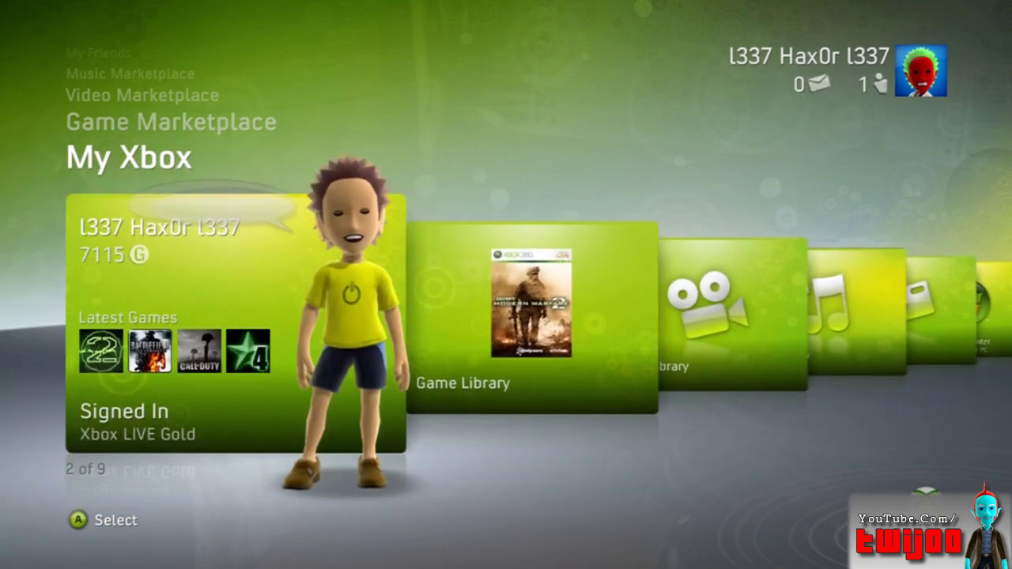
key("Left")
key("Right")
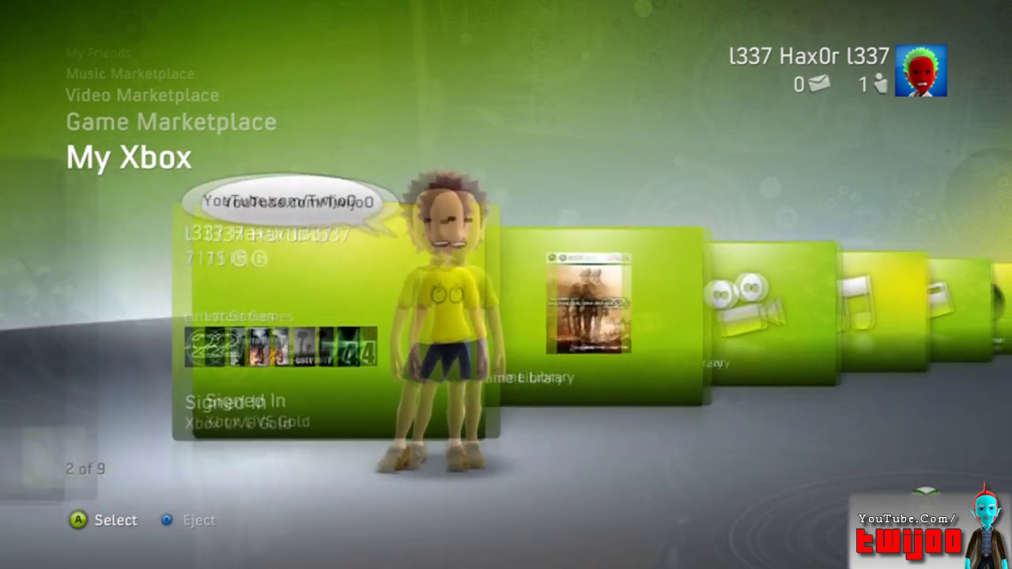
key("Right")
key("Right")
key("Right")
key("Right")
key("Left")
key("Left")
key("Left")
key("Left")
Open the avatar editor for the signed-in profile.
key("Home")
key("Down")
key("Down")
key("Right")
key("Right")
key("Return")
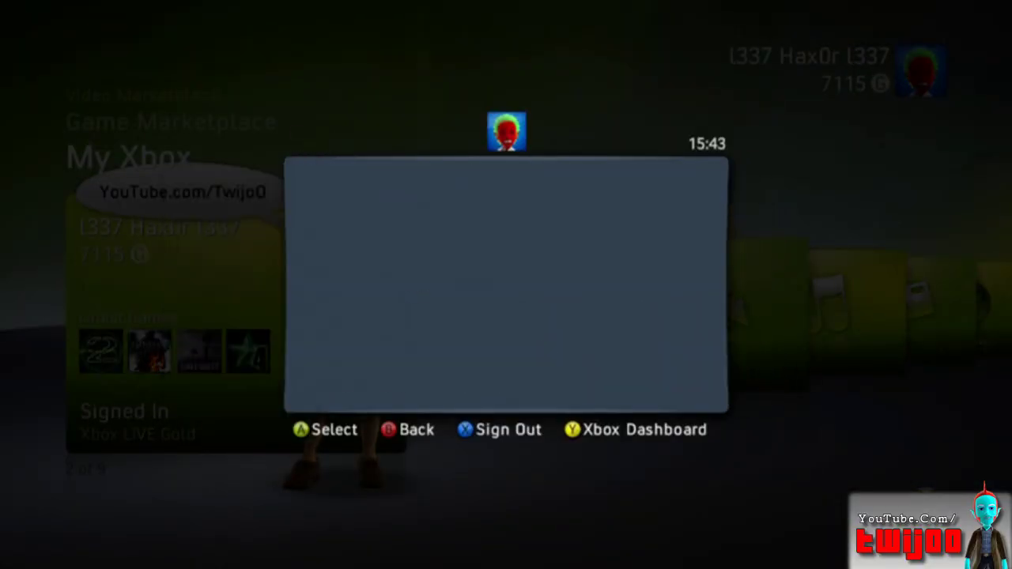
key("Down")
key("Down")
key("Up")
key("Return")
key("Return")
key("Down")
key("Down")
key("Down")
key("Down")
key("Return")
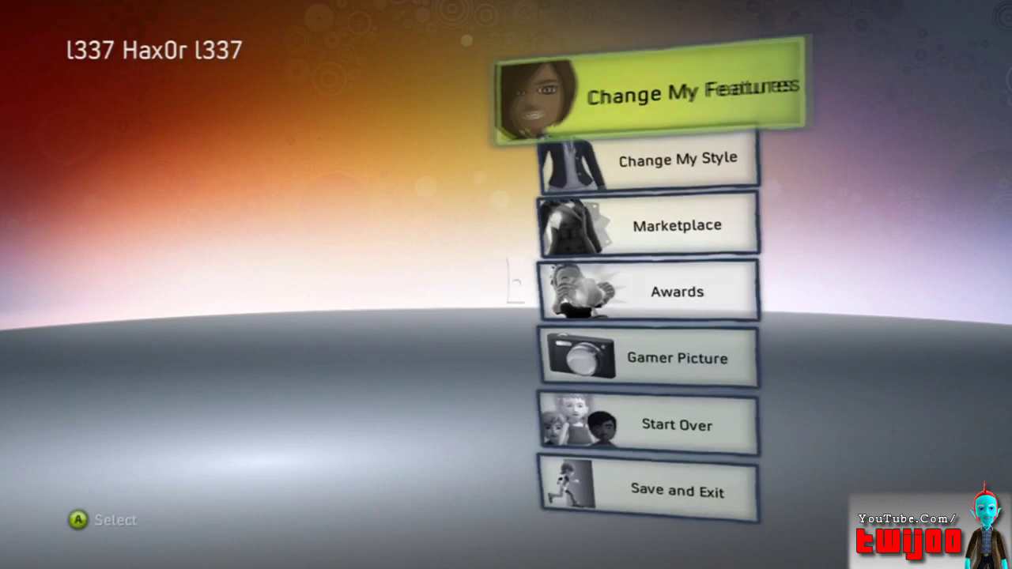
Open the avatar's features and choose the Short and Spiky hairstyle.
key("Return")
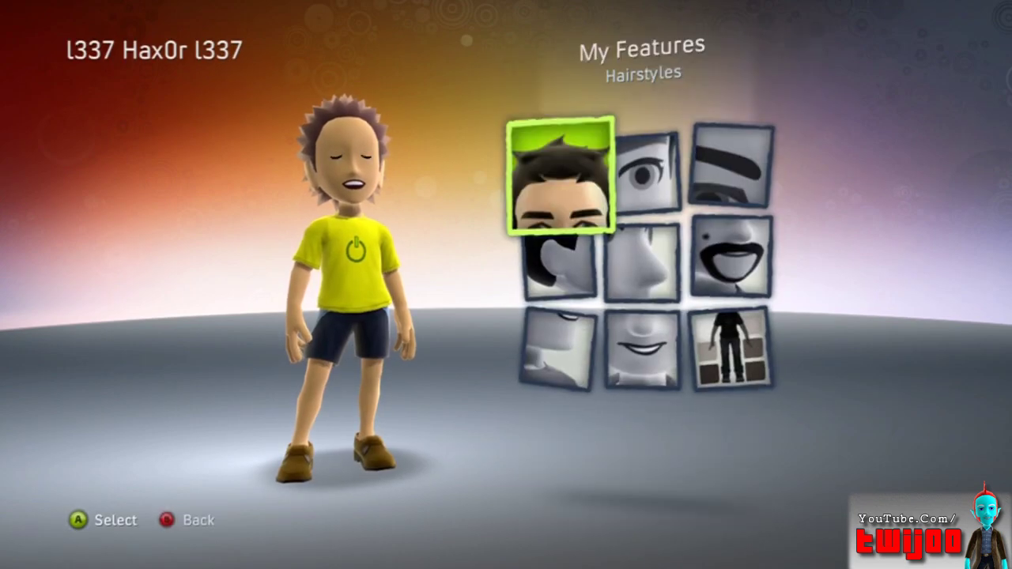
key("Return")
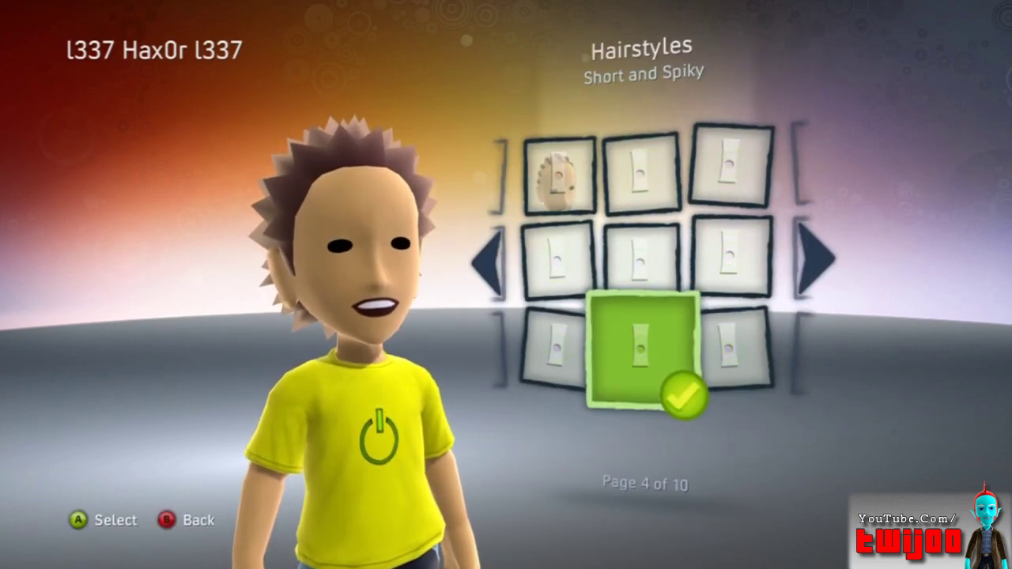
key("Return")
key("Up")
key("Left")
key("Right")
key("Down")
key("Return")
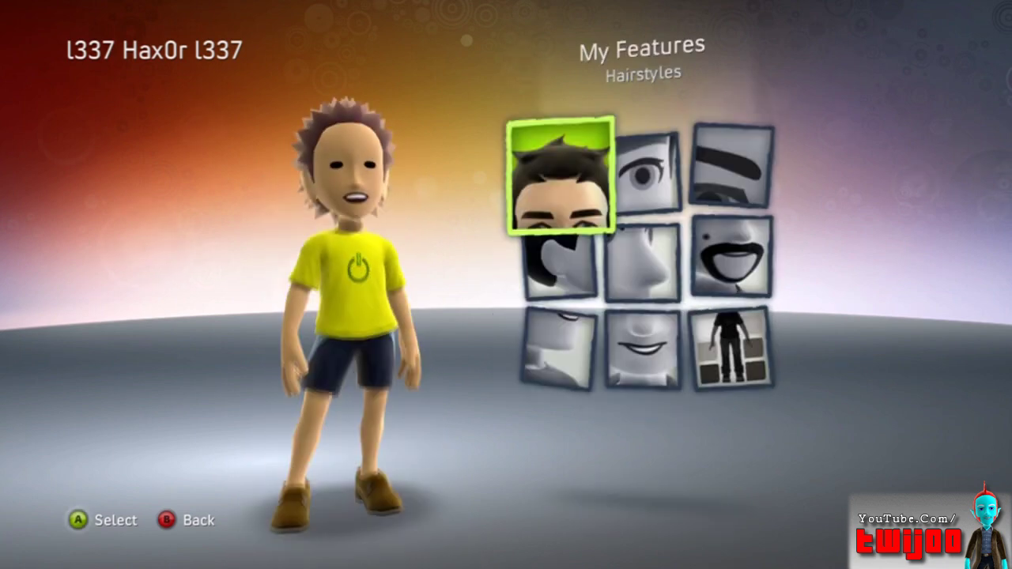
Set the avatar's ears to the Spiked type.
key("Right")
key("Down")
key("Left")
key("Right")
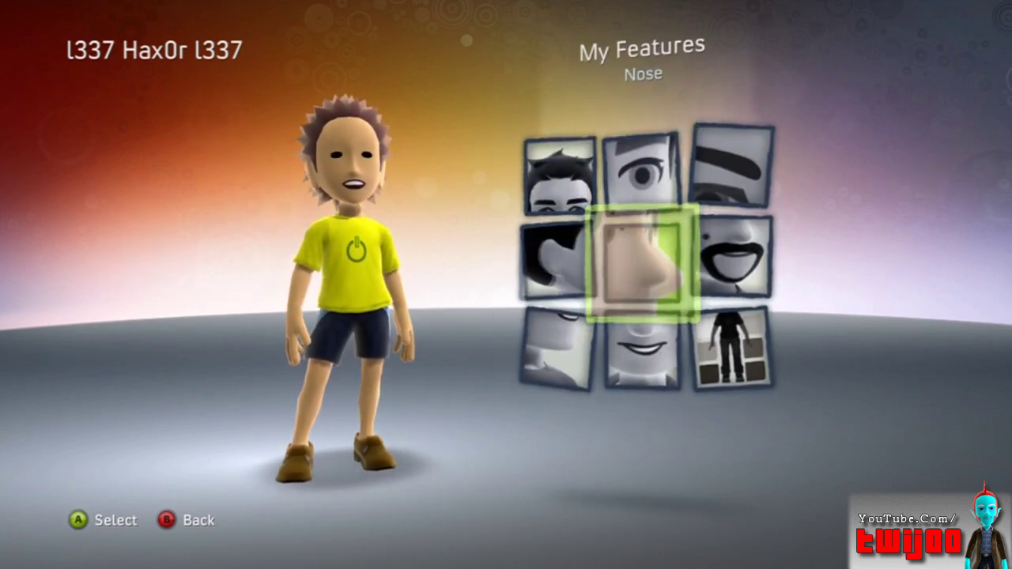
key("Left")
key("Return")
key("Right")
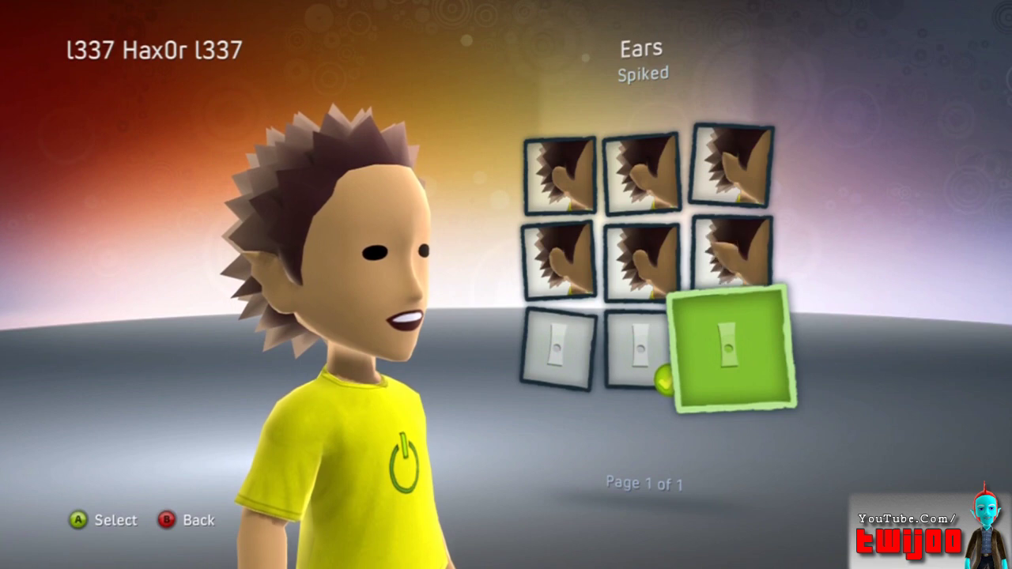
key("Return")
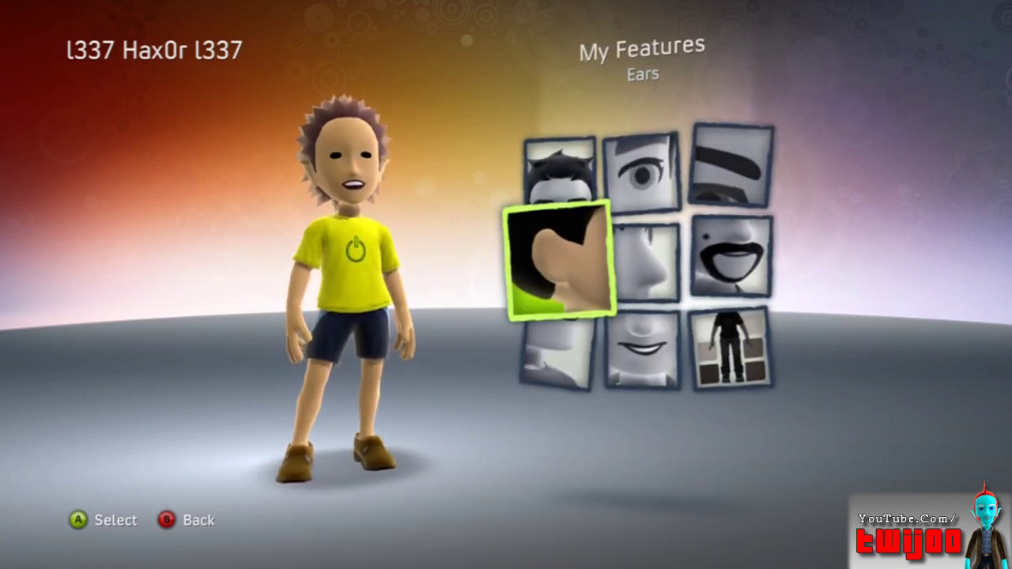
key("Up")
key("Right")
key("Left")
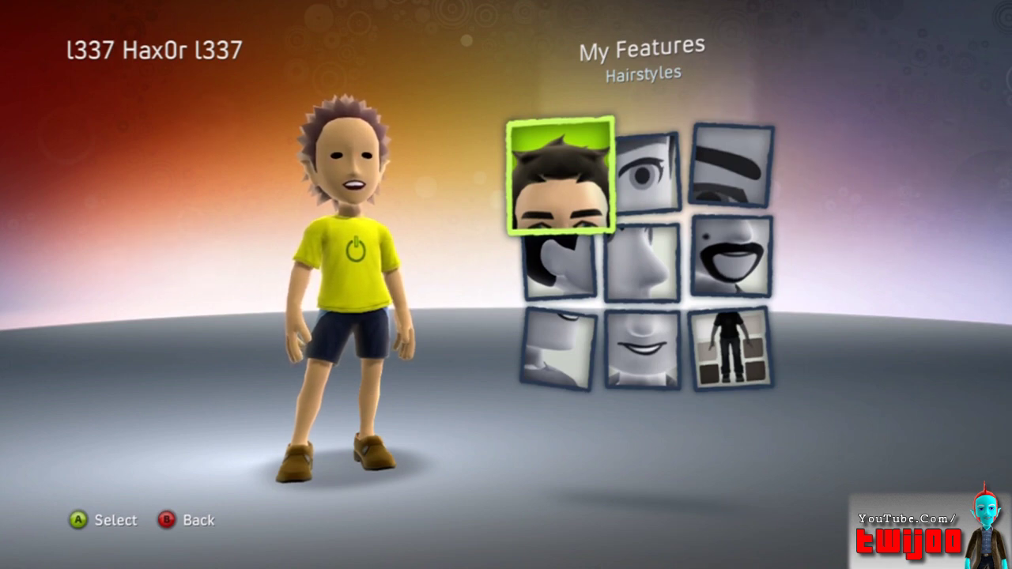
key("Down")
key("Down")
key("Right")
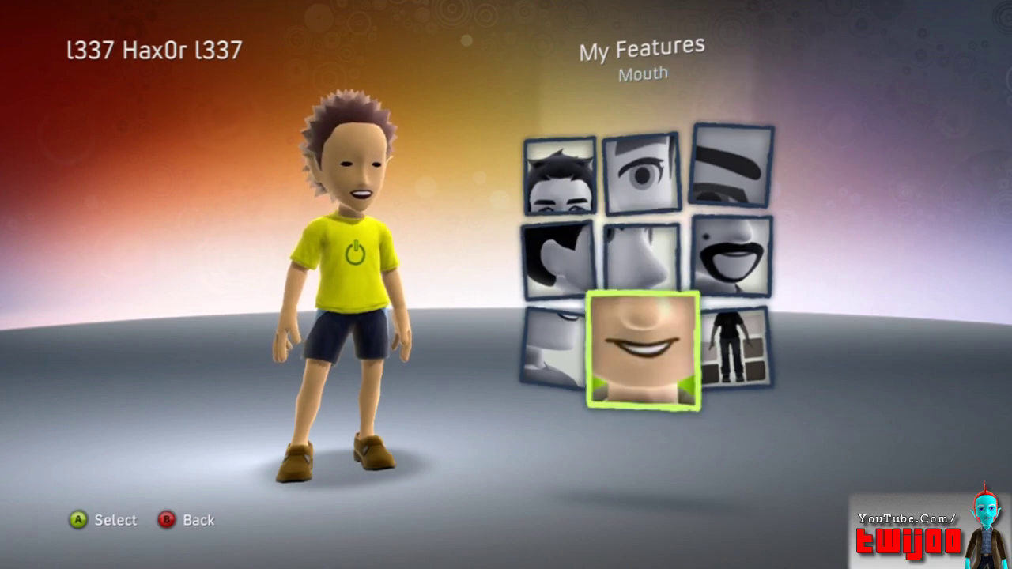
Dress the avatar in the saved Wear White outfit from its style options.
key("Escape")
key("Down")
key("Return")
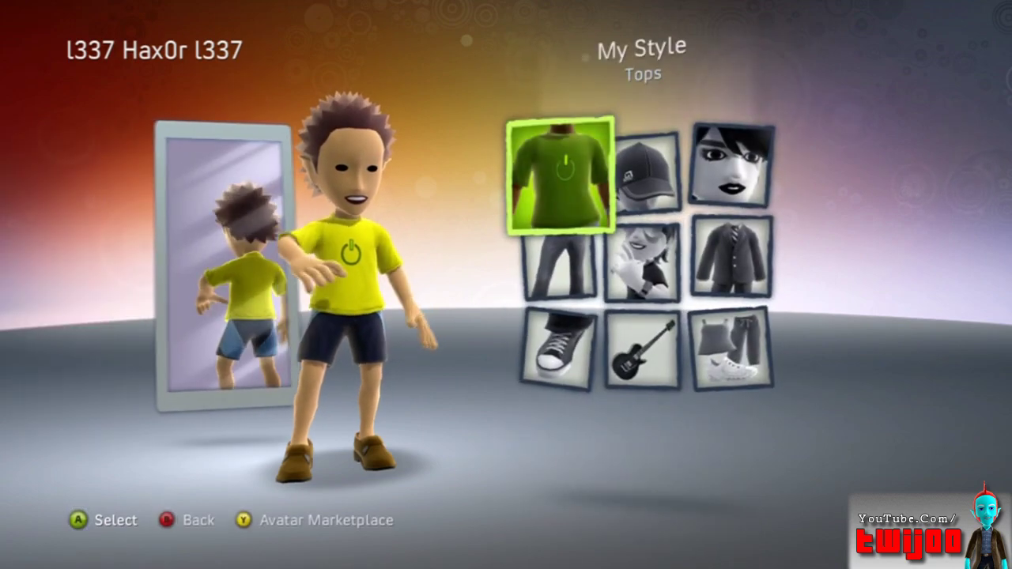
key("Down")
key("Down")
key("Right")
key("Right")
key("Return")
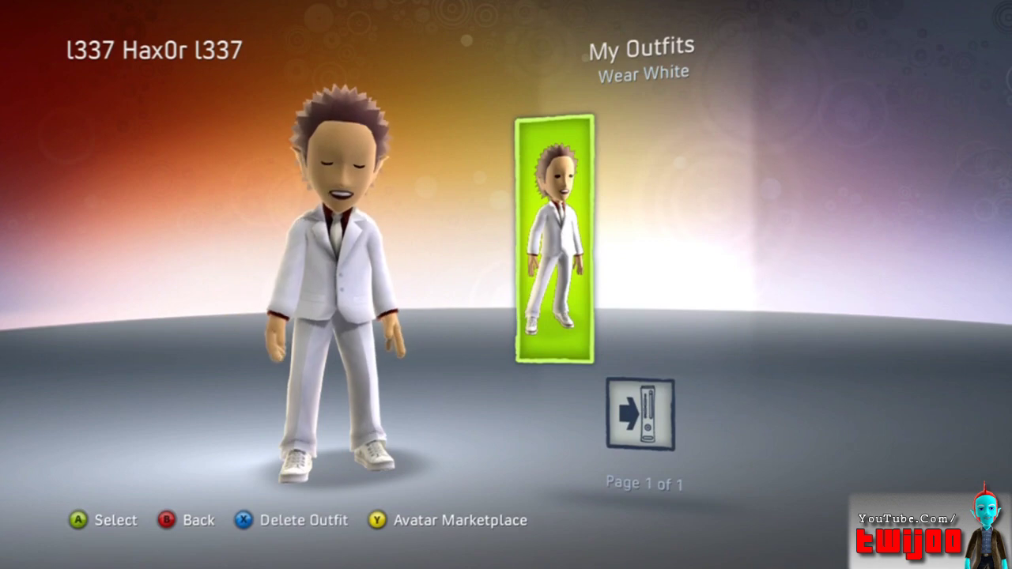
key("Down")
key("Up")
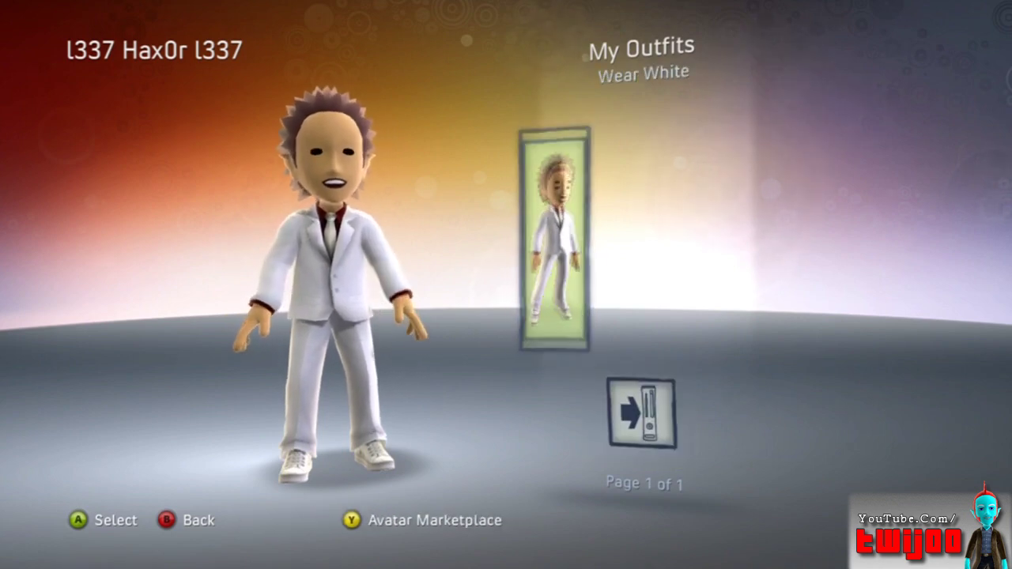
key("Escape")
key("Left")
key("Left")
key("Up")
key("Right")
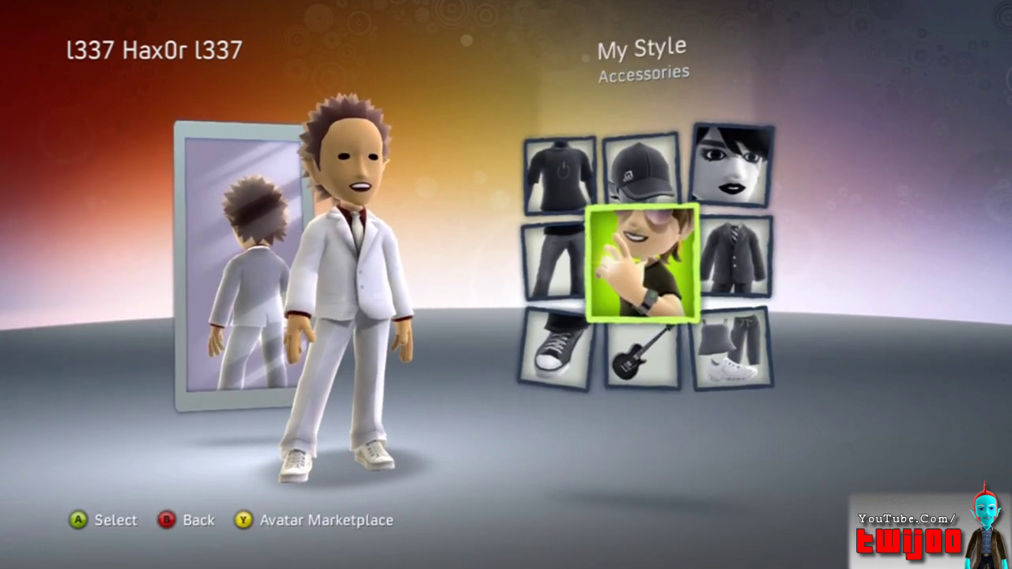
key("Up")
key("Right")
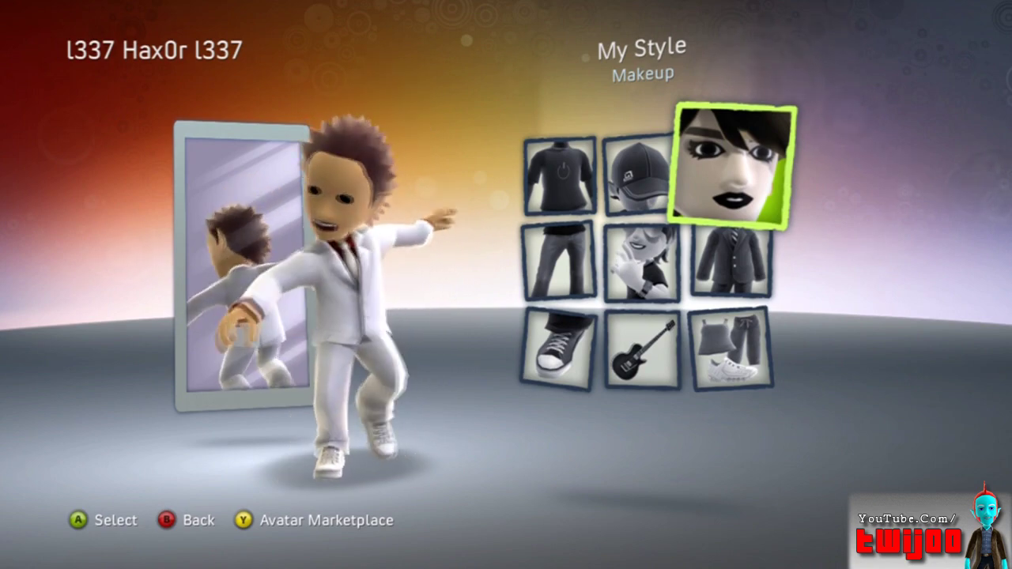
Save the avatar changes and exit the avatar editor.
key("Escape")
key("Down")
key("Down")
key("Down")
key("Down")
key("Down")
key("Return")
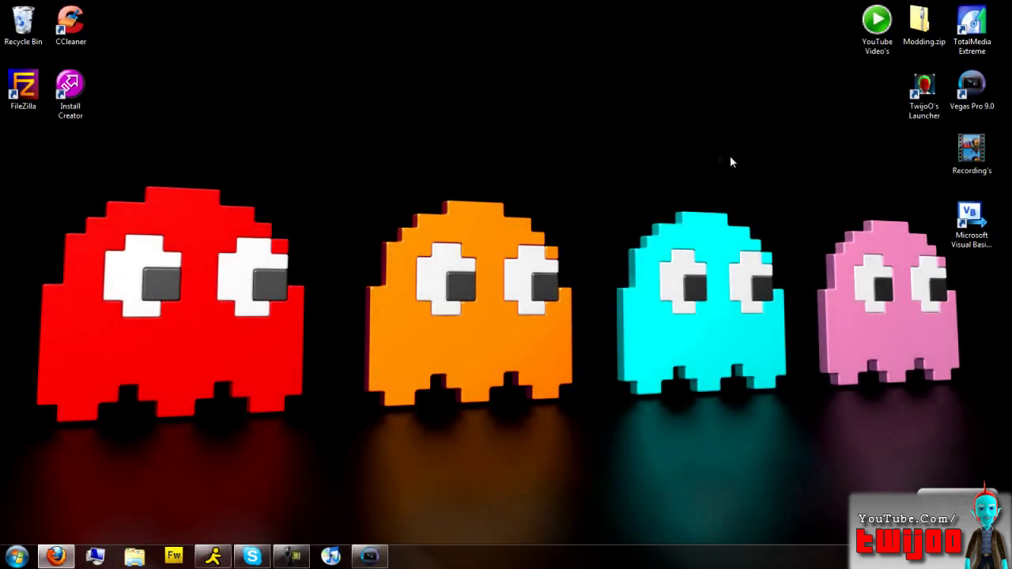
Switch to Firefox on the PC and examine the Modding Programs download entry on the TwijoOs Downloads page.
left_click_drag(0, 127, 375, 0)
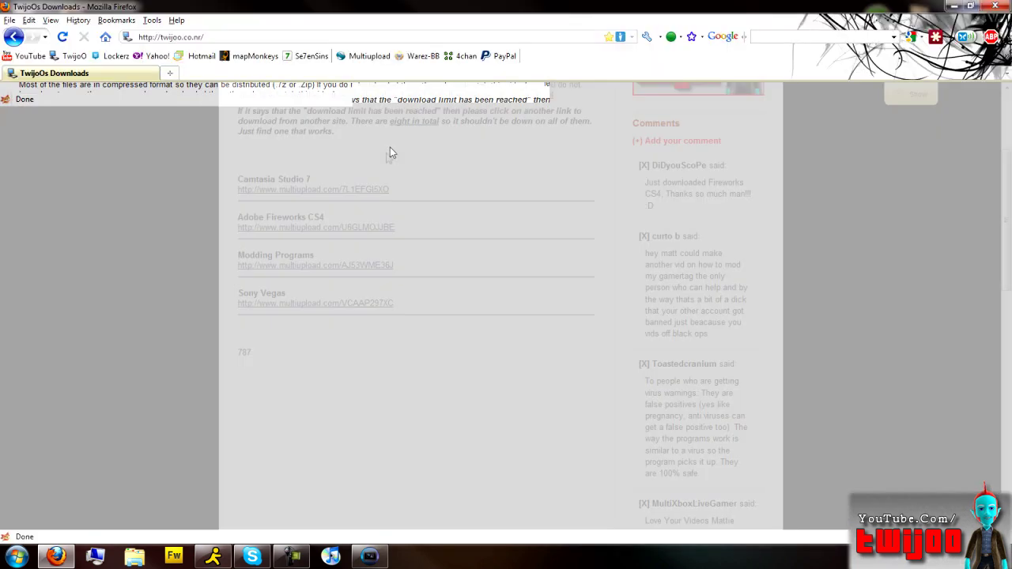
left_click_drag(236, 265, 316, 256)
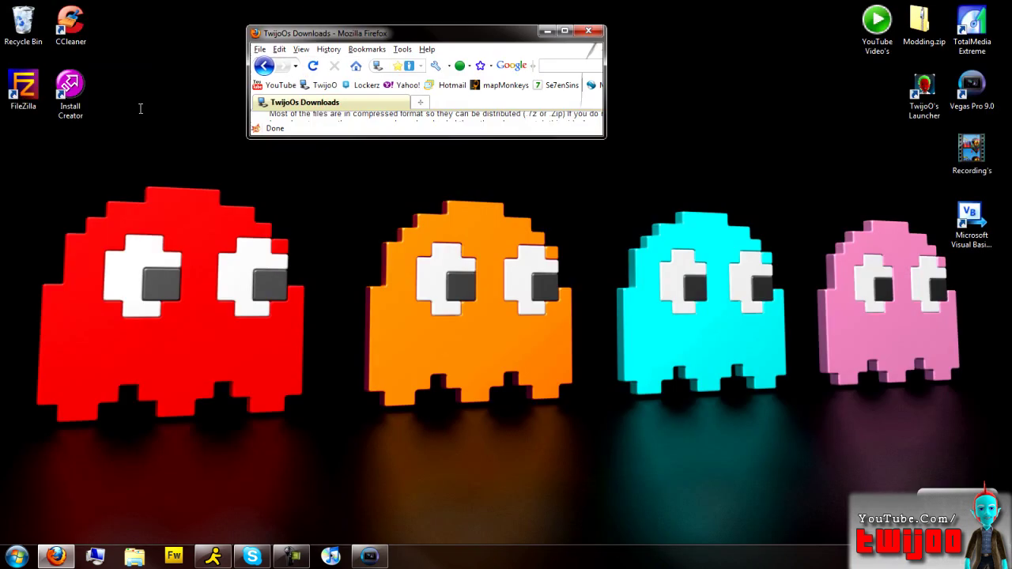
left_click_drag(140, 109, 0, 142)
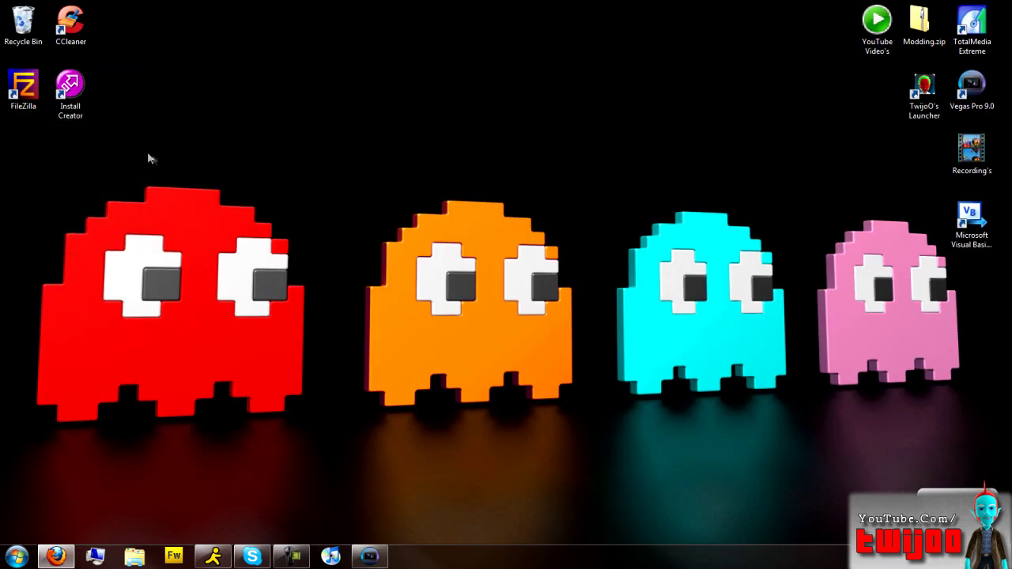
Start TwijoO's Launcher, open USB Xplorer from it and move the Usb Xtaf Gui window toward the middle of the desktop.
mouse_move(923, 103)
left_mouse_down()
mouse_move(877, 168)
mouse_move(910, 111)
left_mouse_up()
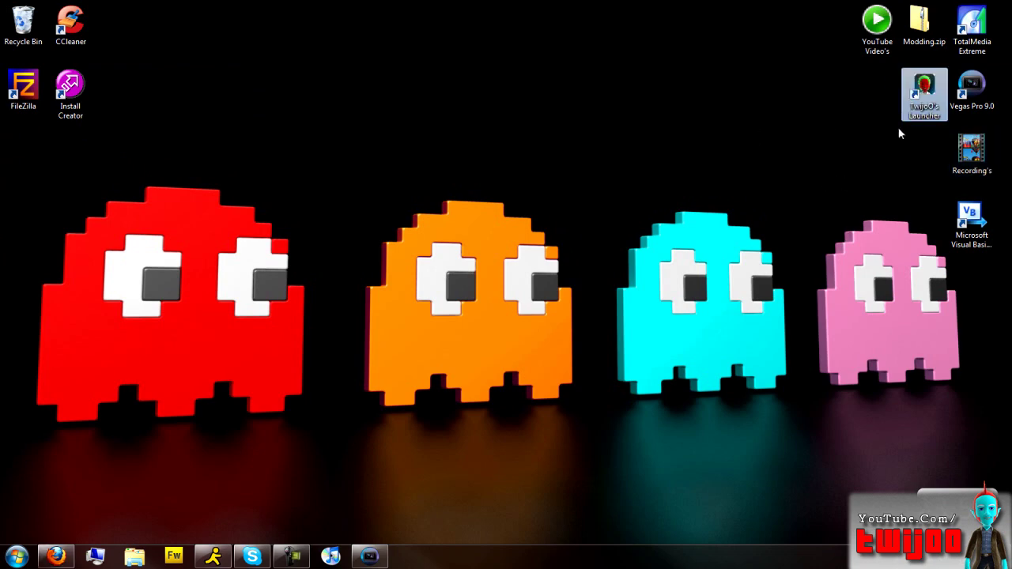
double_click(923, 101)
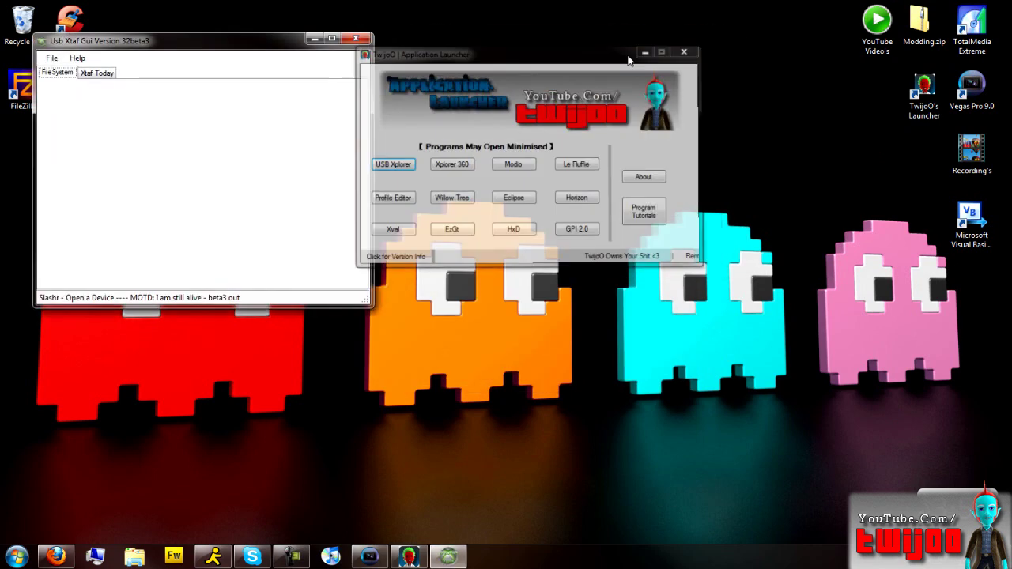
left_click_drag(212, 44, 493, 55)
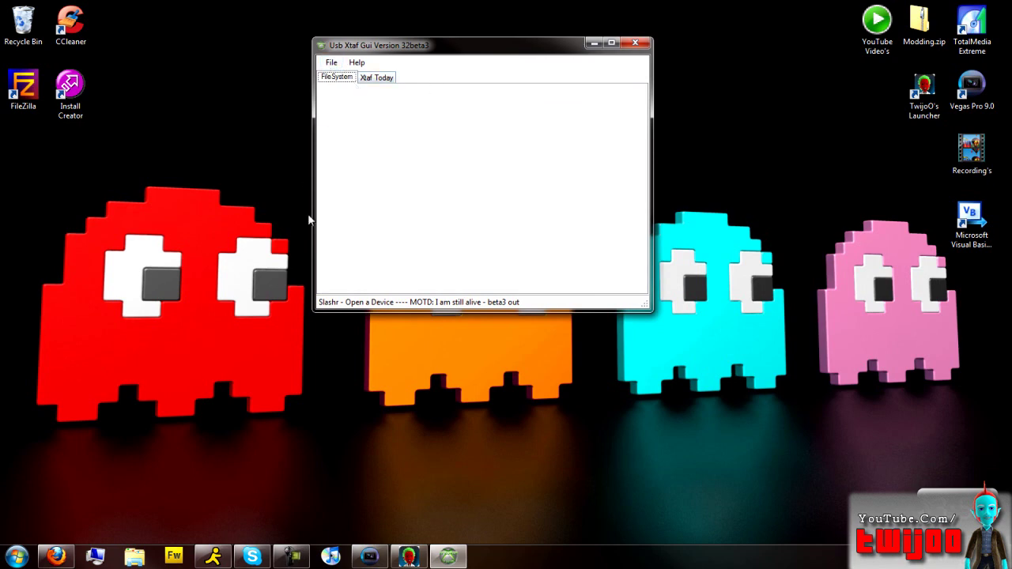
Open the connected USB drive in Usb Xtaf Gui.
left_click(356, 62)
mouse_move(331, 63)
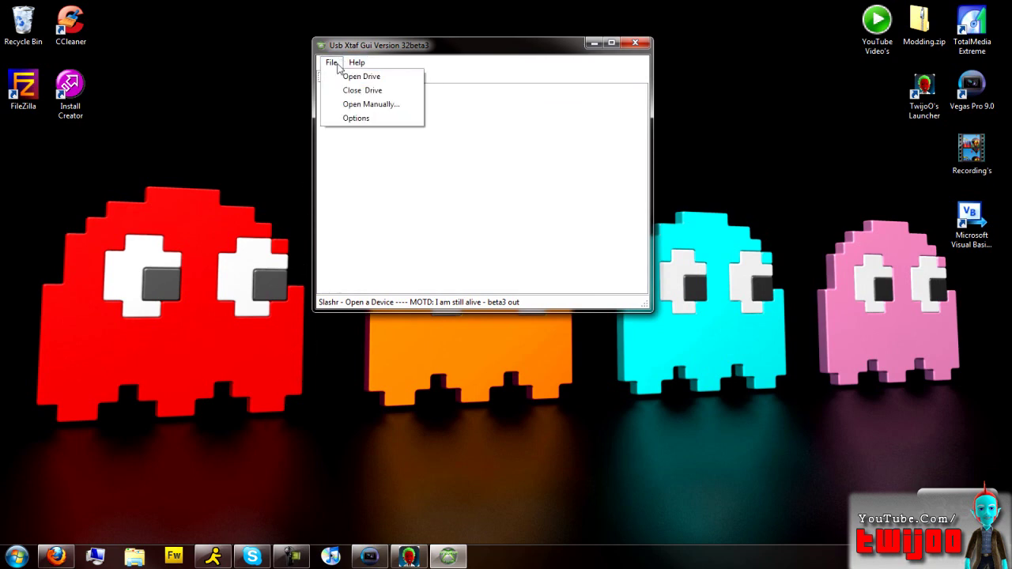
left_click(339, 79)
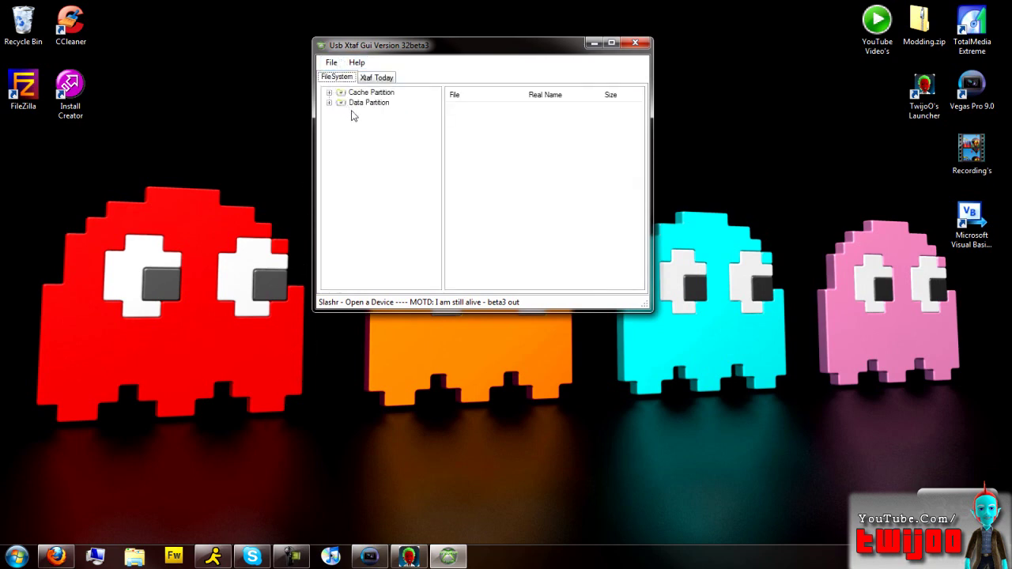
left_click(331, 64)
left_click(342, 75)
Browse the Data Partition to the folder Content > E0000E52FAC7309E > FFFE07D1 > 00010000.
left_click(329, 103)
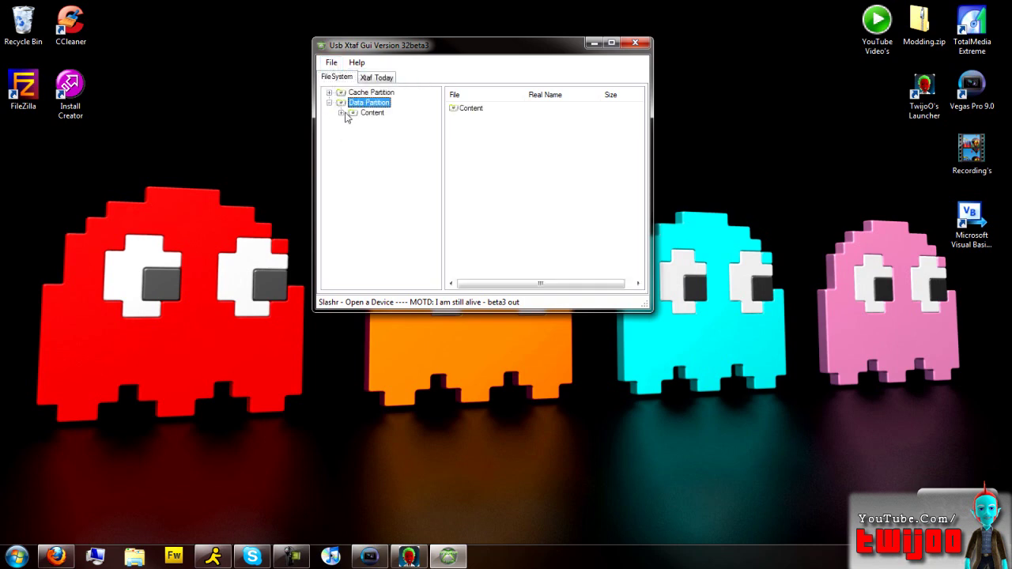
left_click(341, 113)
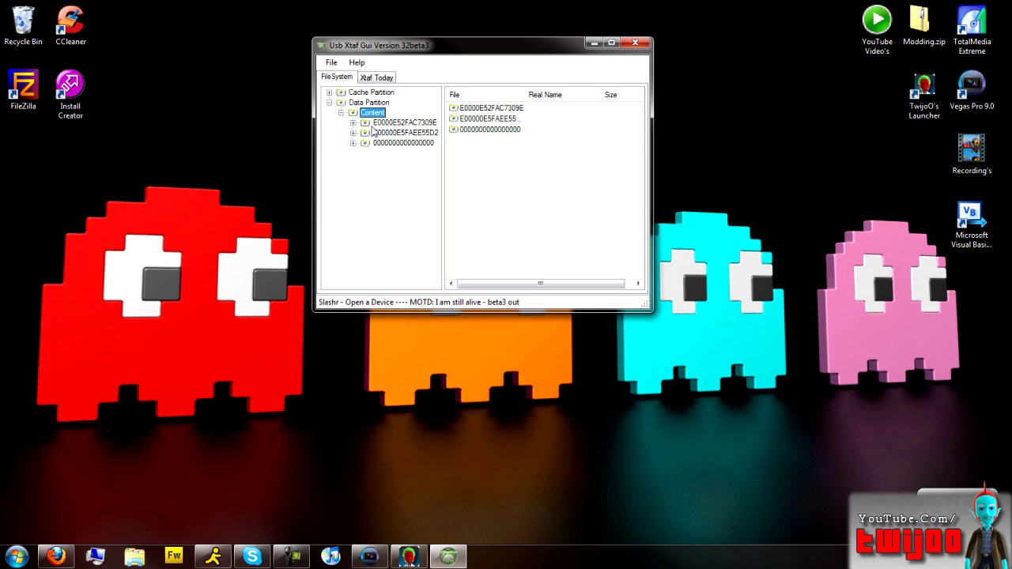
left_click(393, 134)
left_click(391, 124)
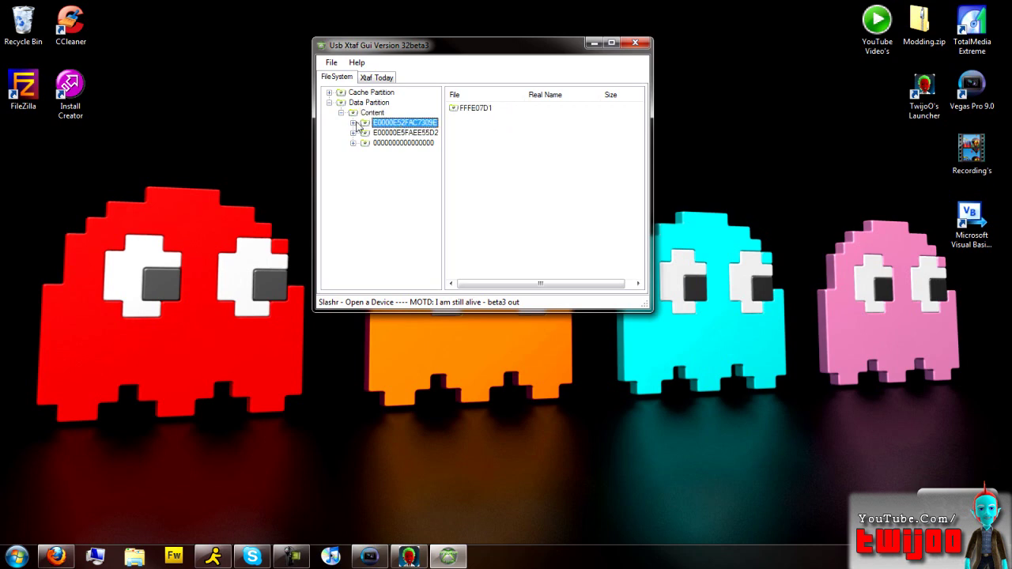
left_click(353, 122)
left_click(365, 132)
left_click(387, 143)
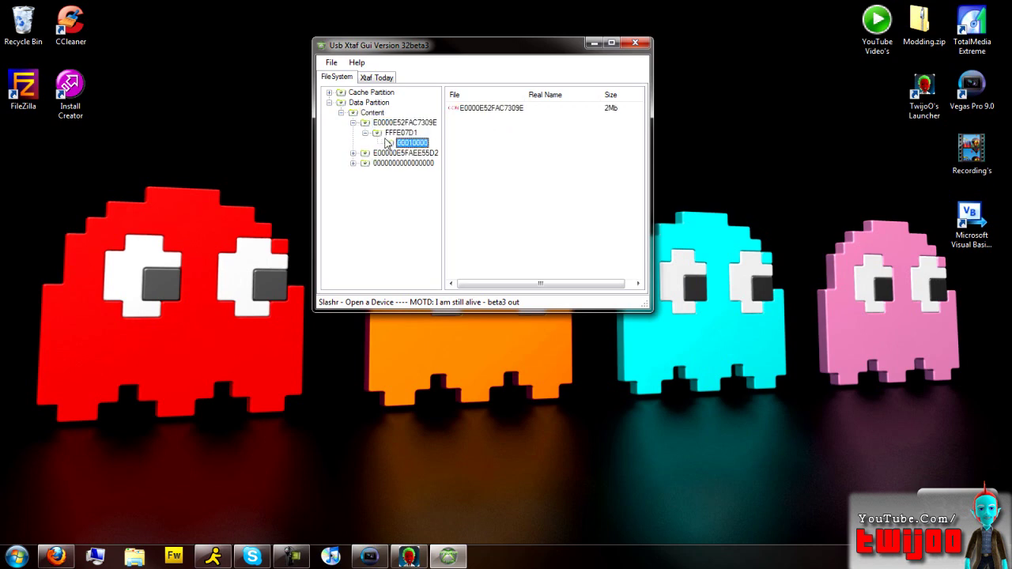
Extract the profile file E0000E52FAC7309E from the drive to the desktop.
left_click(484, 108)
left_click_drag(481, 53, 351, 182)
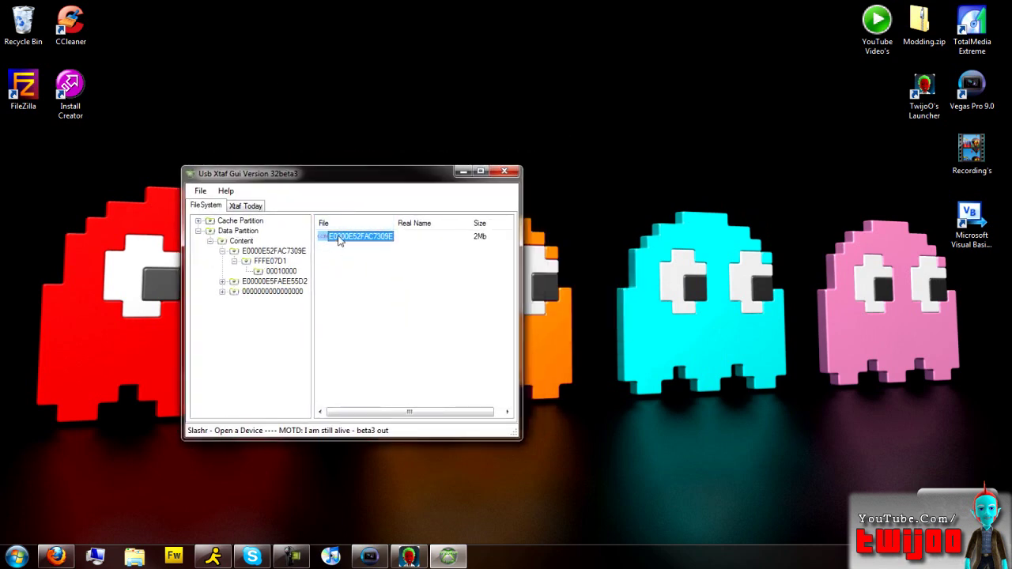
left_click_drag(470, 95, 488, 54)
Create a desktop folder named Backup and copy the profile file from the drive into it.
right_click(430, 60)
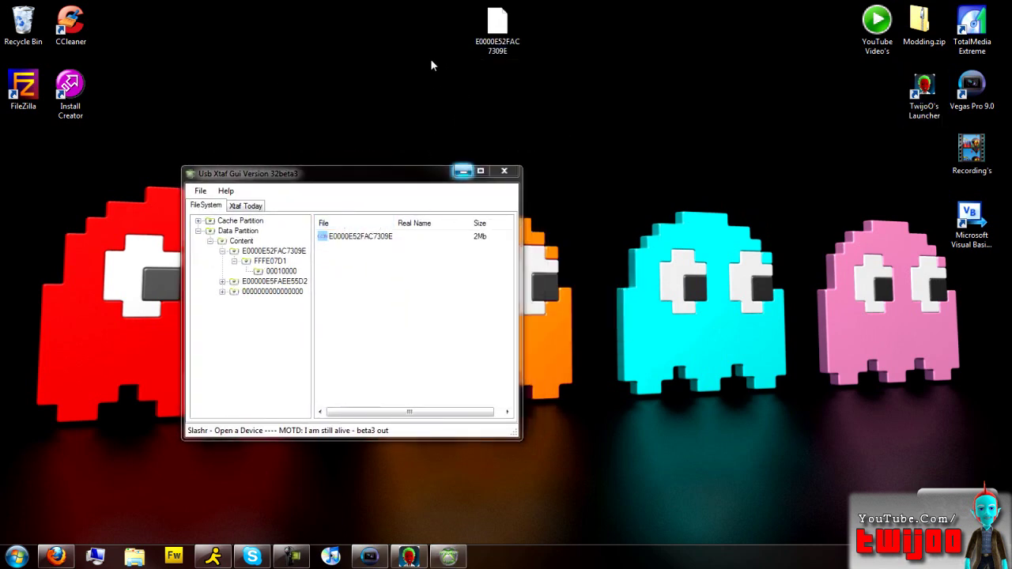
mouse_move(585, 198)
left_click(642, 199)
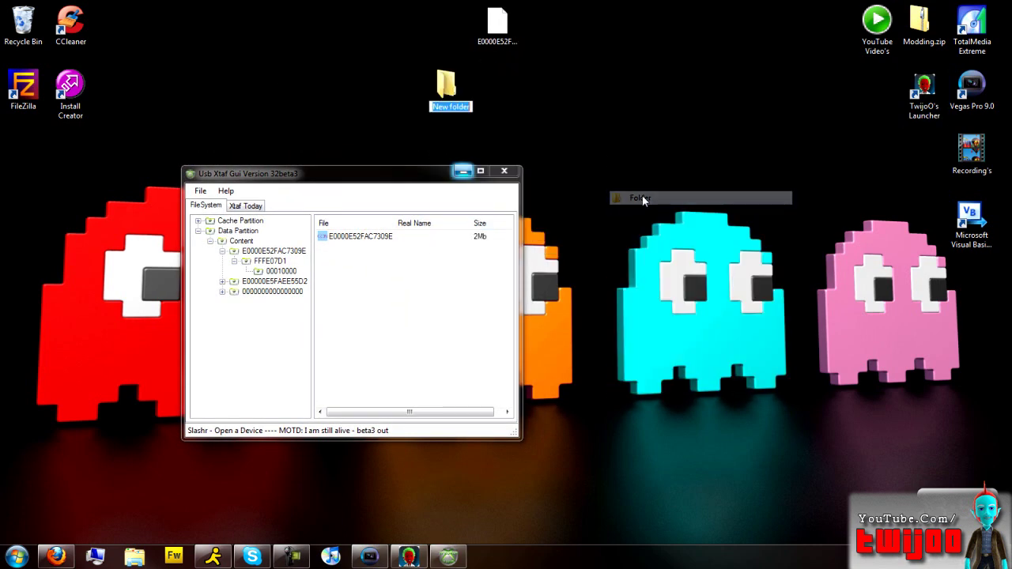
type("Backup")
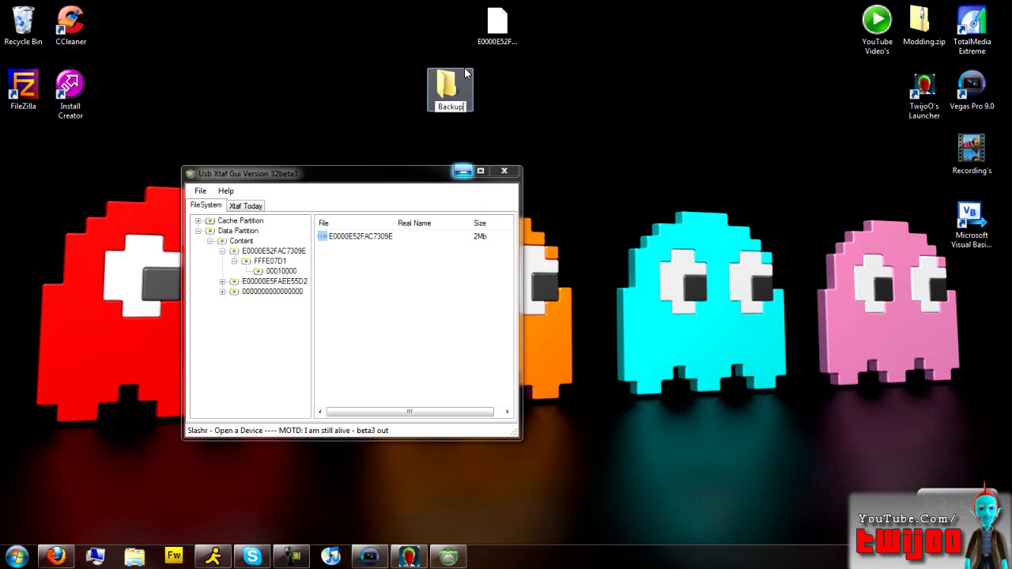
key("Return")
left_click_drag(352, 236, 448, 95)
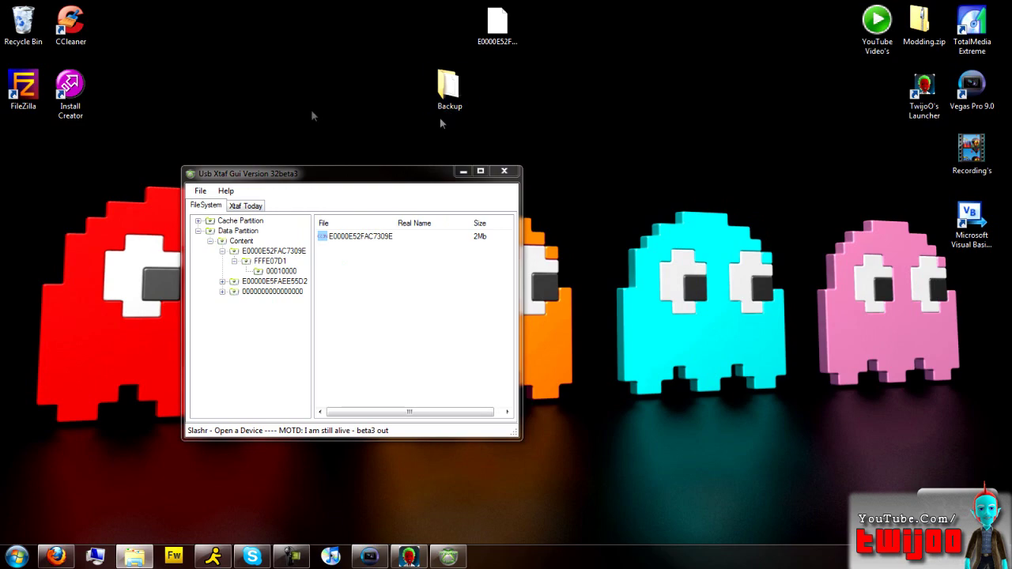
Move the Backup folder on the desktop into the top row beside the CCleaner shortcut.
left_click_drag(541, 6, 589, 40)
left_click(693, 34)
left_click_drag(457, 111, 201, 32)
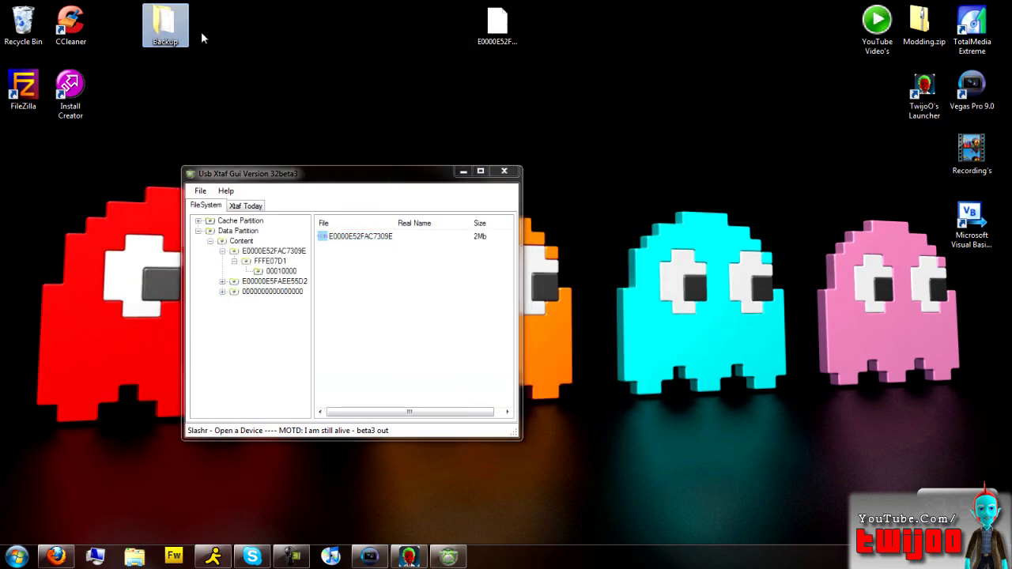
left_click_drag(132, 28, 71, 24)
left_click(166, 49)
left_click(479, 33)
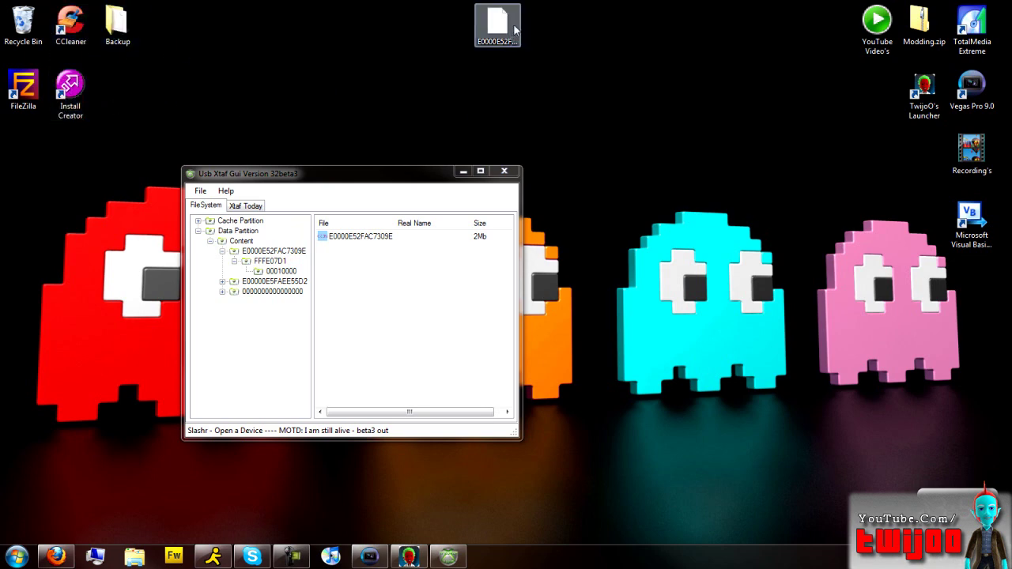
Minimize Usb Xtaf Gui and launch Eclipse from TwijoO's Application Launcher, leaving the launcher minimized.
left_click(432, 178)
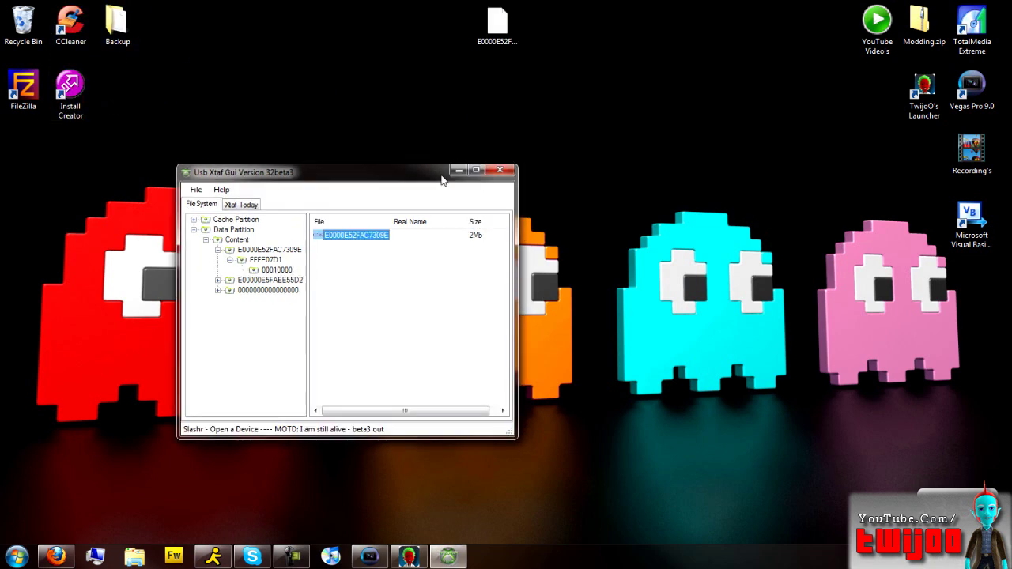
left_click(460, 174)
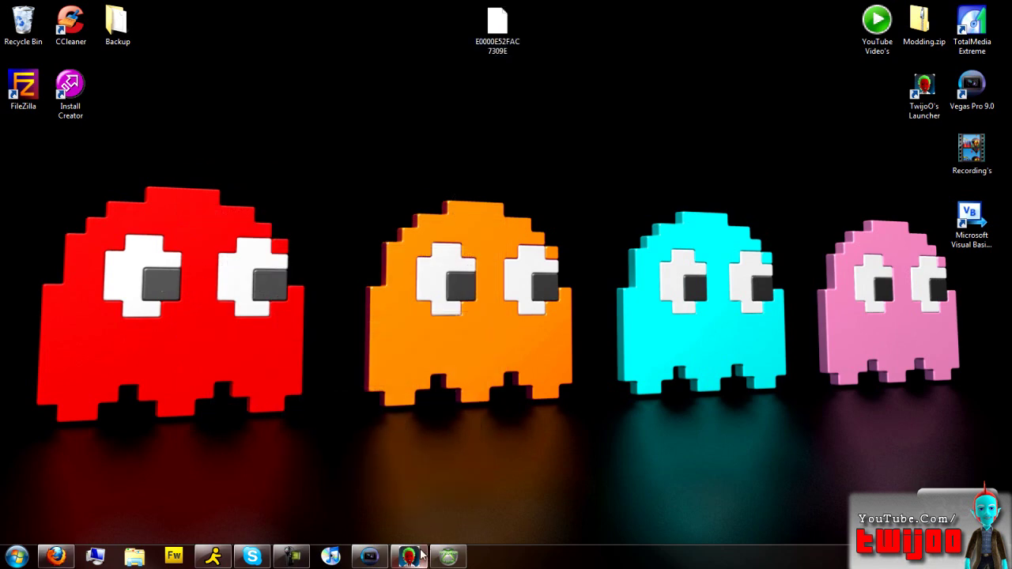
left_click(409, 556)
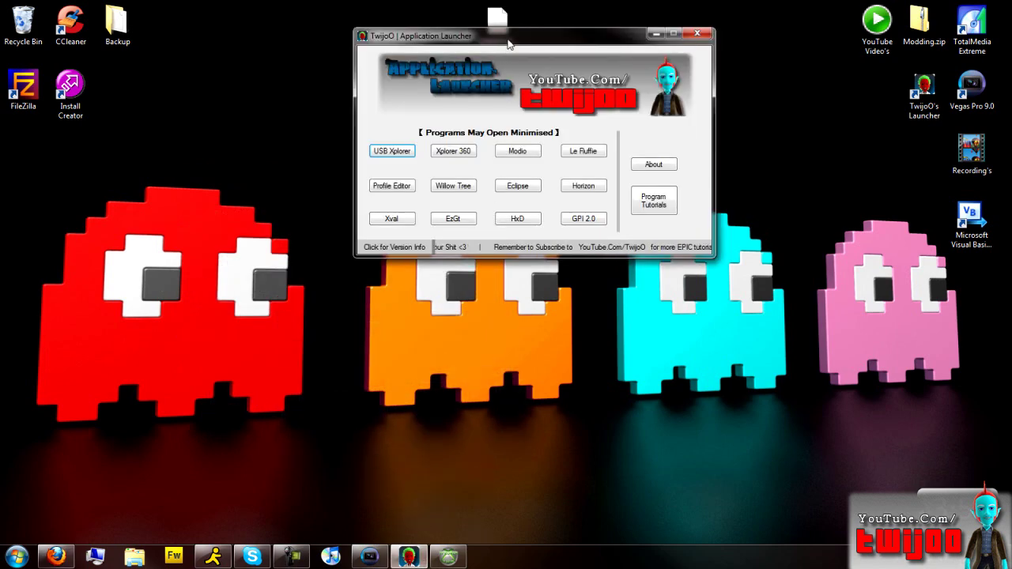
left_click_drag(502, 91, 459, 183)
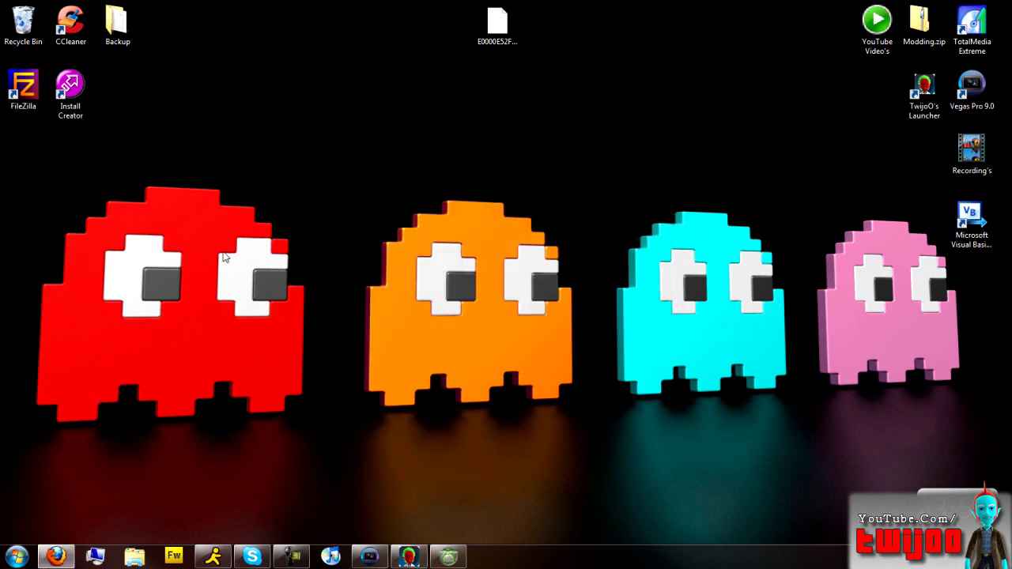
left_click(411, 557)
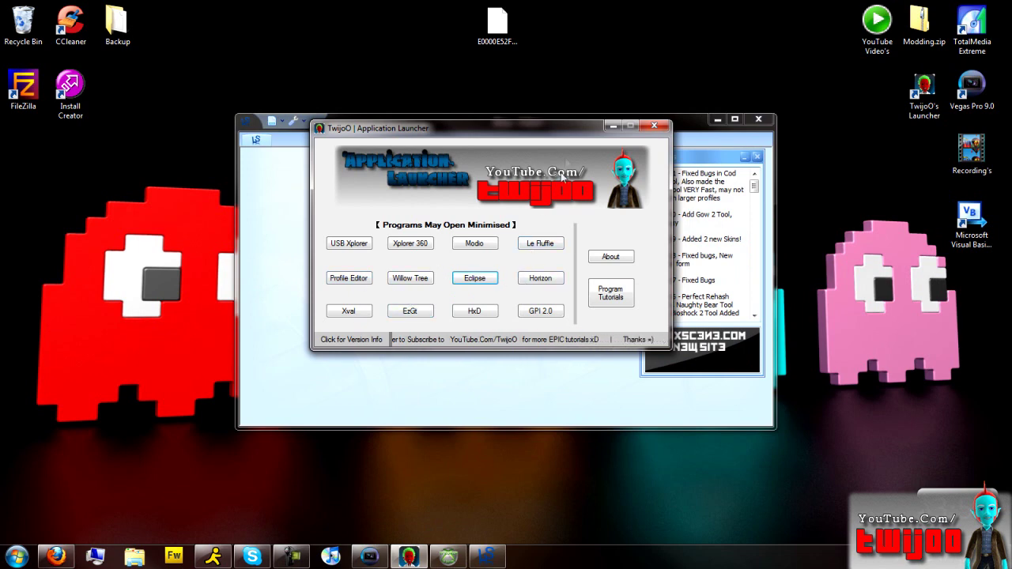
left_click(613, 126)
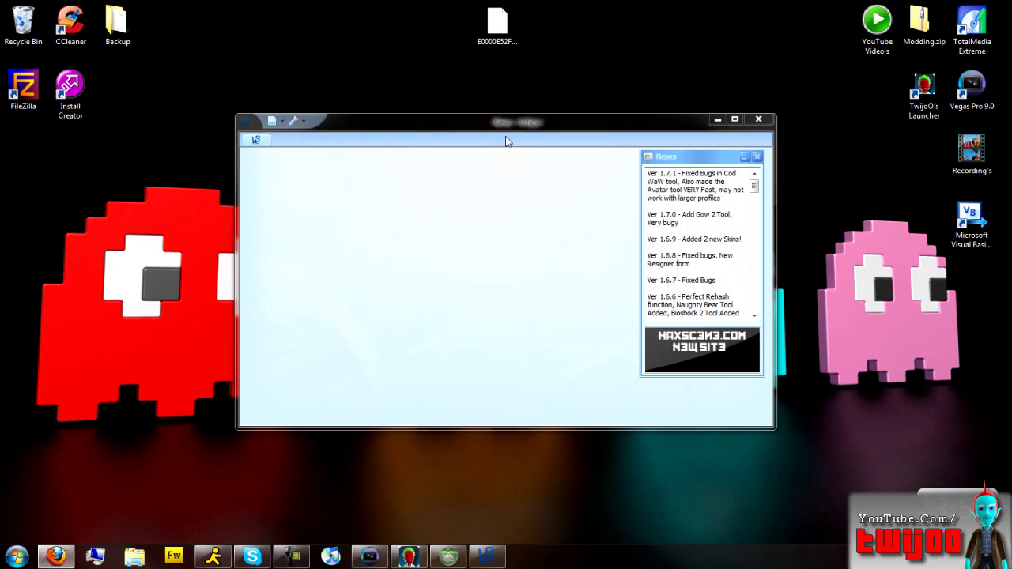
Open the desktop profile file in Eclipse's Resigner, close it, and open the Avatar Editor profile tool instead.
left_click_drag(497, 22, 559, 232)
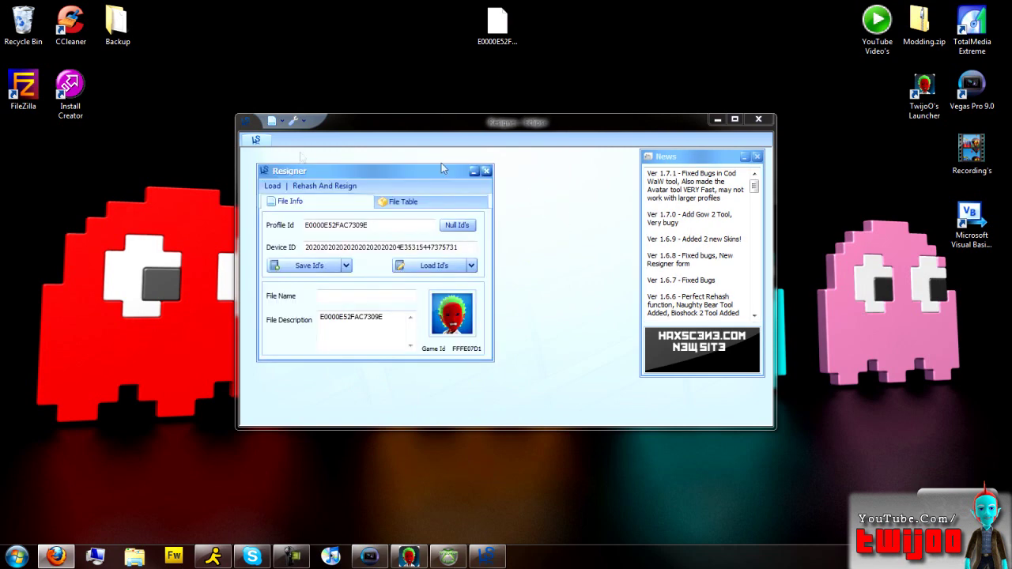
left_click(487, 171)
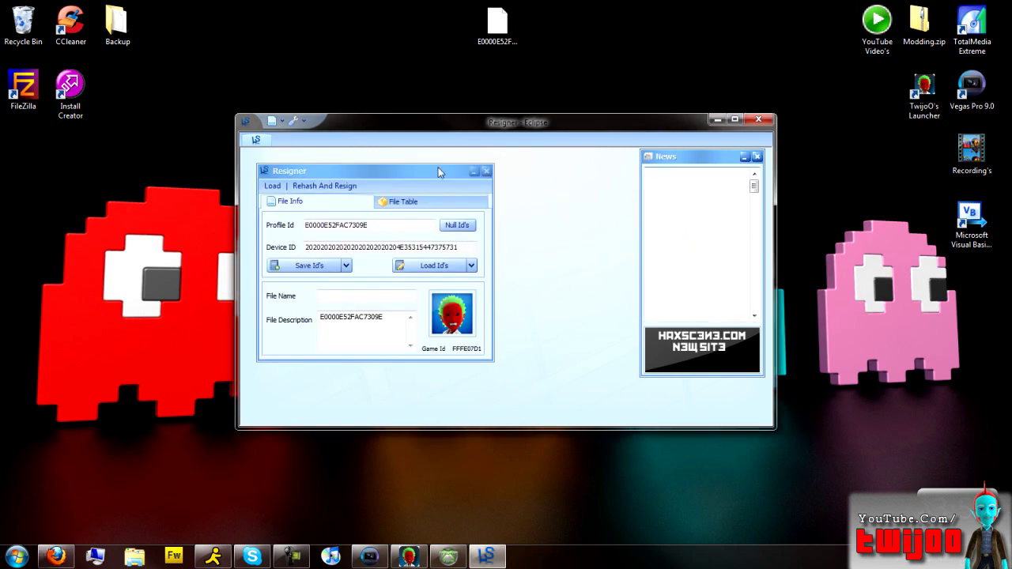
left_click(255, 143)
mouse_move(283, 184)
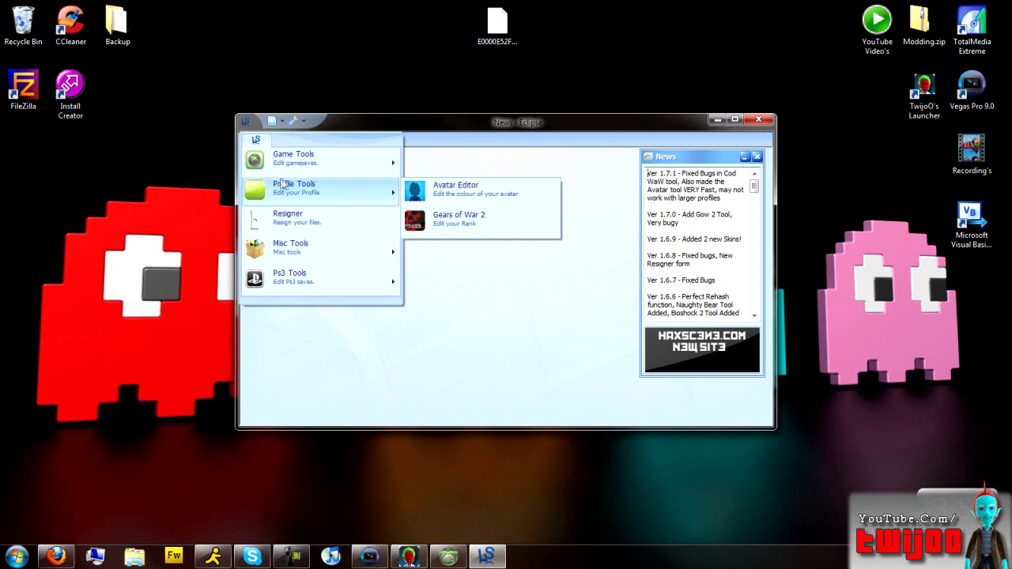
left_click(485, 192)
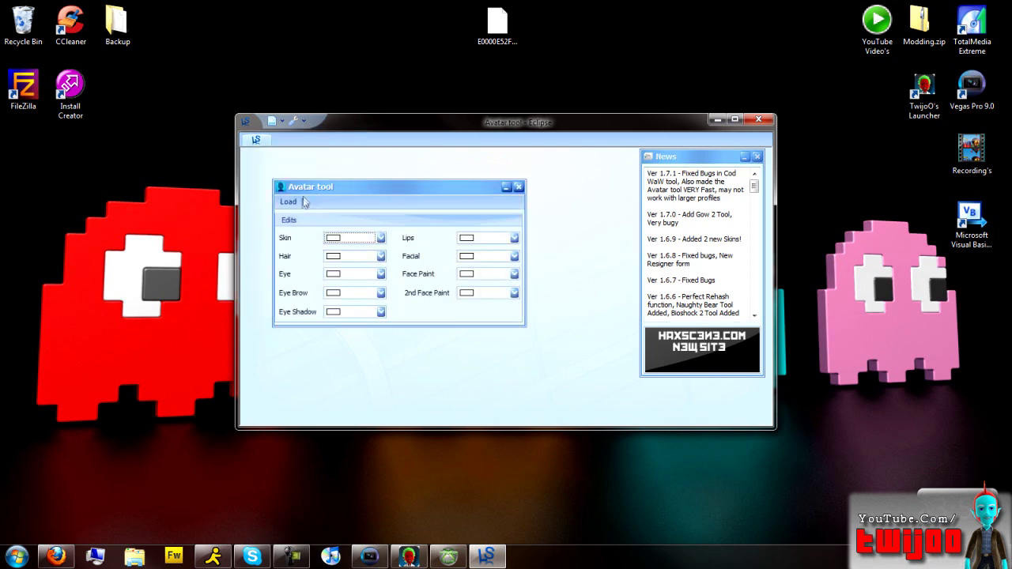
Load the profile file E0000E52FAC7309E from the desktop into the Avatar tool.
left_click(304, 202)
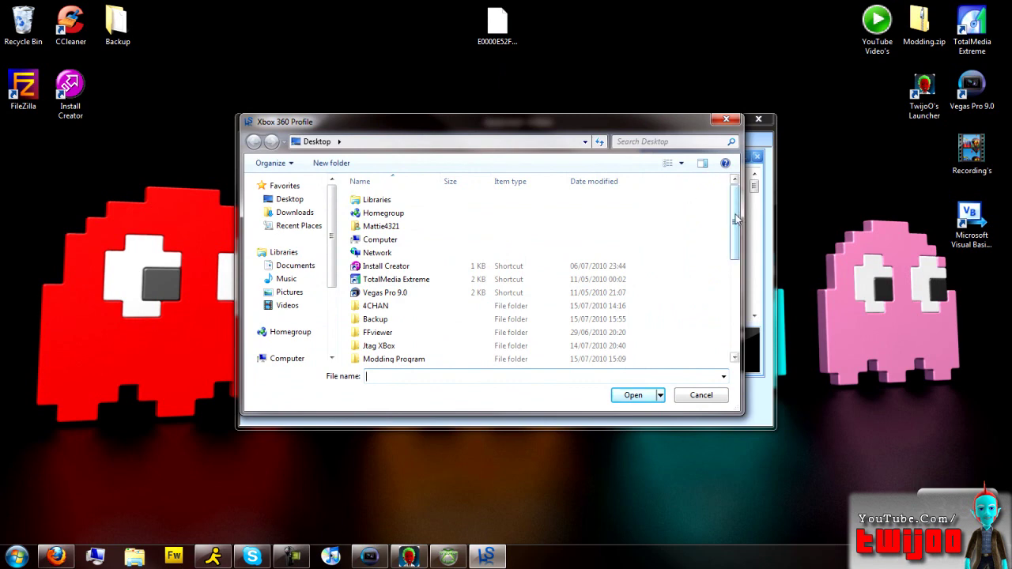
scroll(735, 219, "down", 5)
left_click(405, 225)
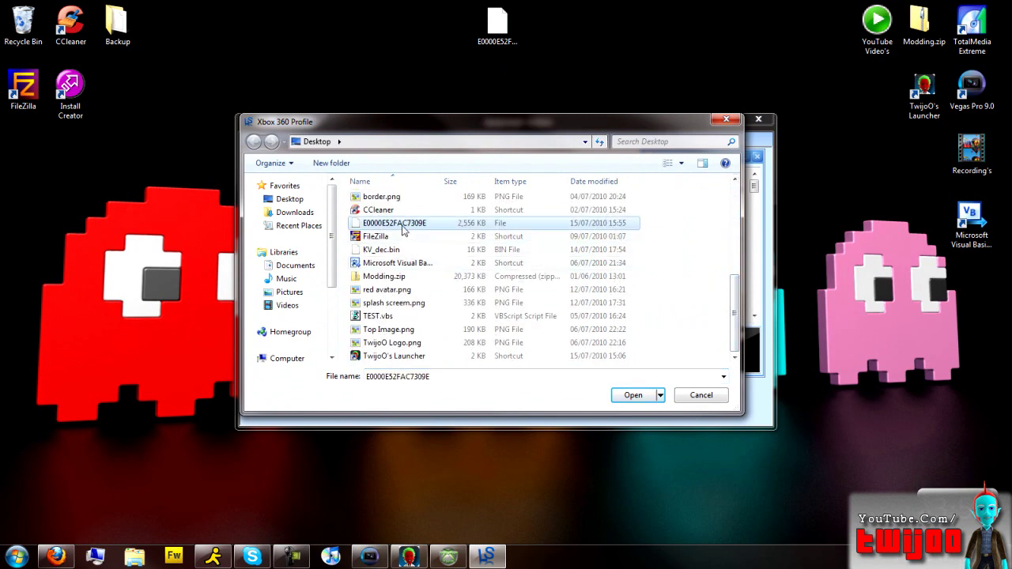
left_click(632, 395)
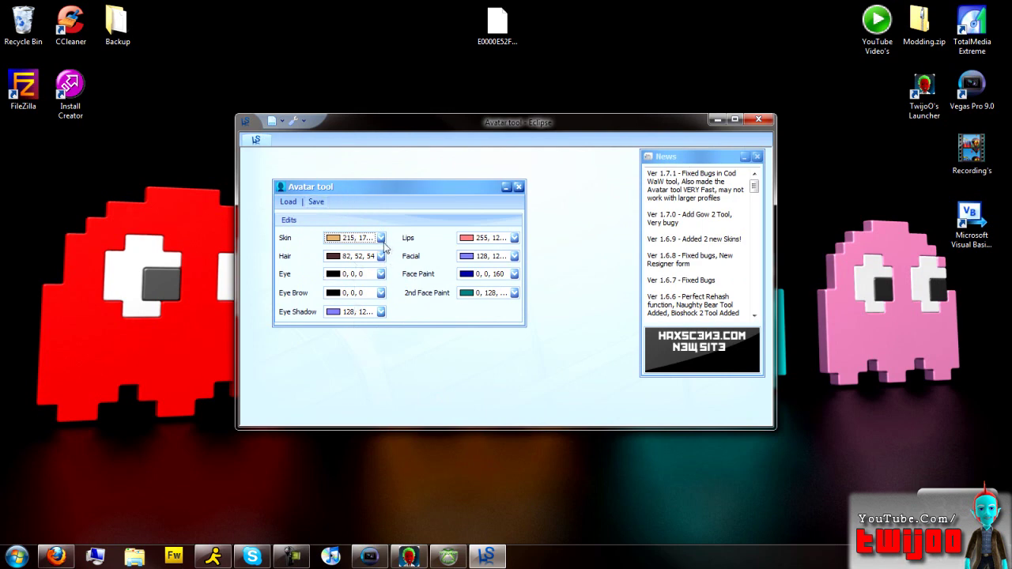
Set the avatar's skin to red (255, 0, 0), hair to white, eyes to black (0, 0, 0) and eye shadow to green (0, 192, 0).
left_click(381, 238)
left_click(348, 298)
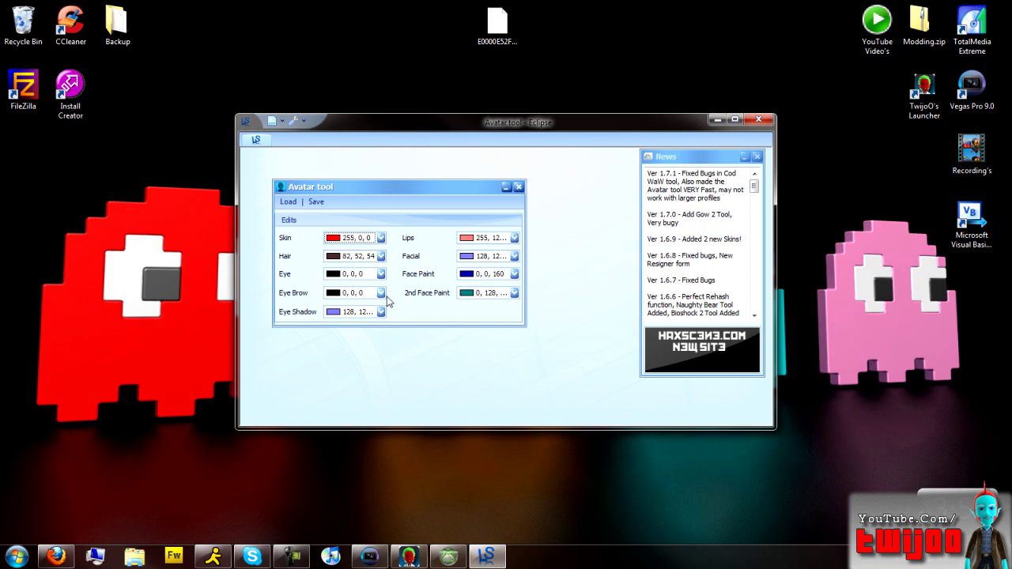
left_click(381, 256)
left_click(333, 289)
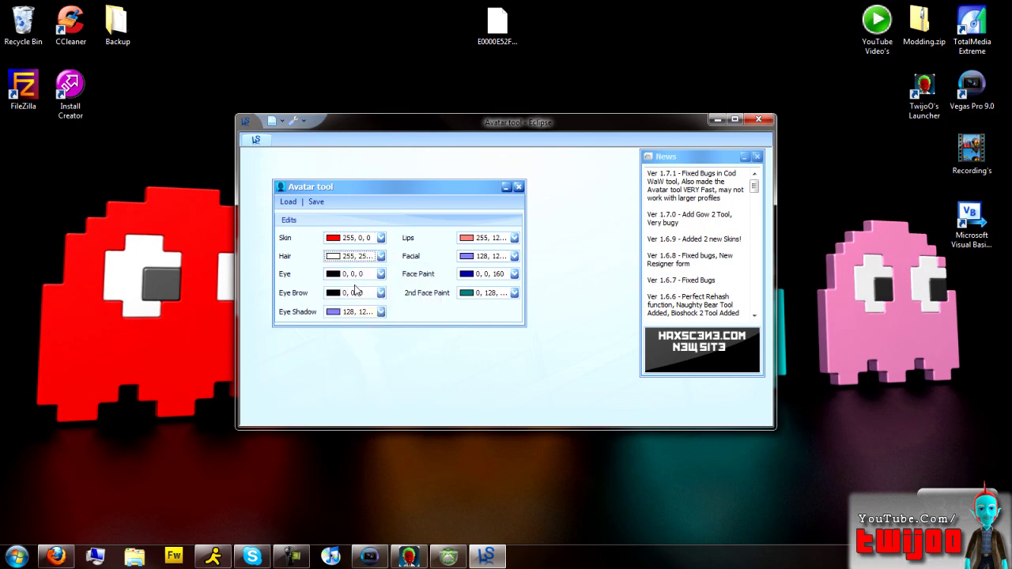
left_click(380, 275)
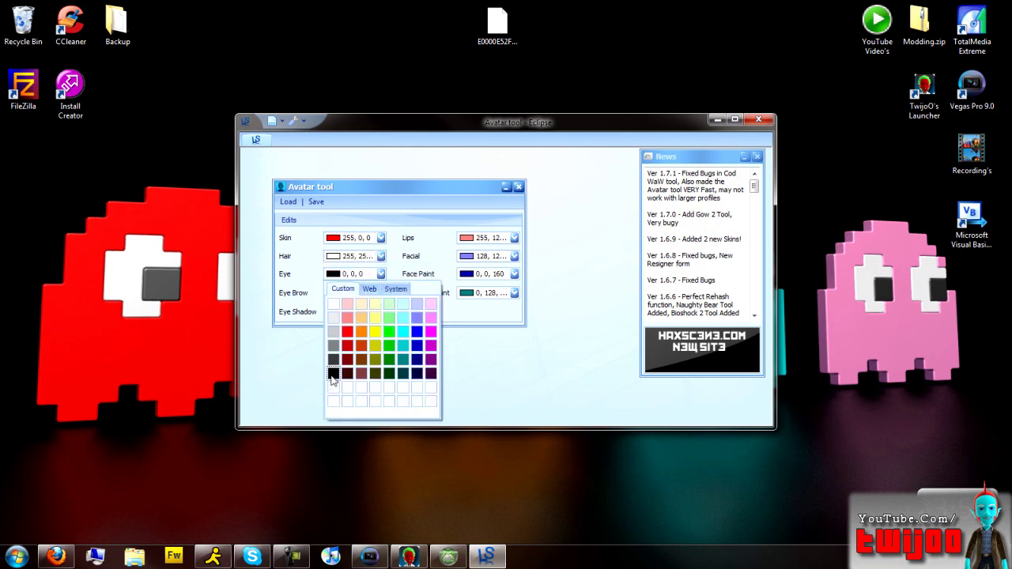
left_click(333, 375)
left_click(380, 312)
left_click(388, 384)
Set the avatar's second face paint to 64, 64, 0, facial colour to orange and lips to red (255, 0, 0).
left_click(513, 294)
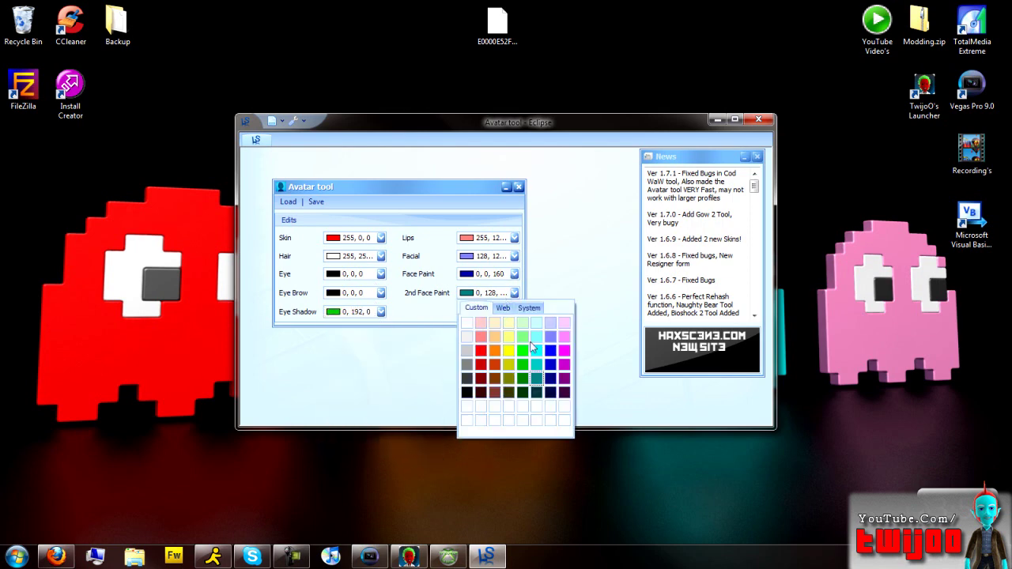
left_click(508, 392)
left_click(514, 258)
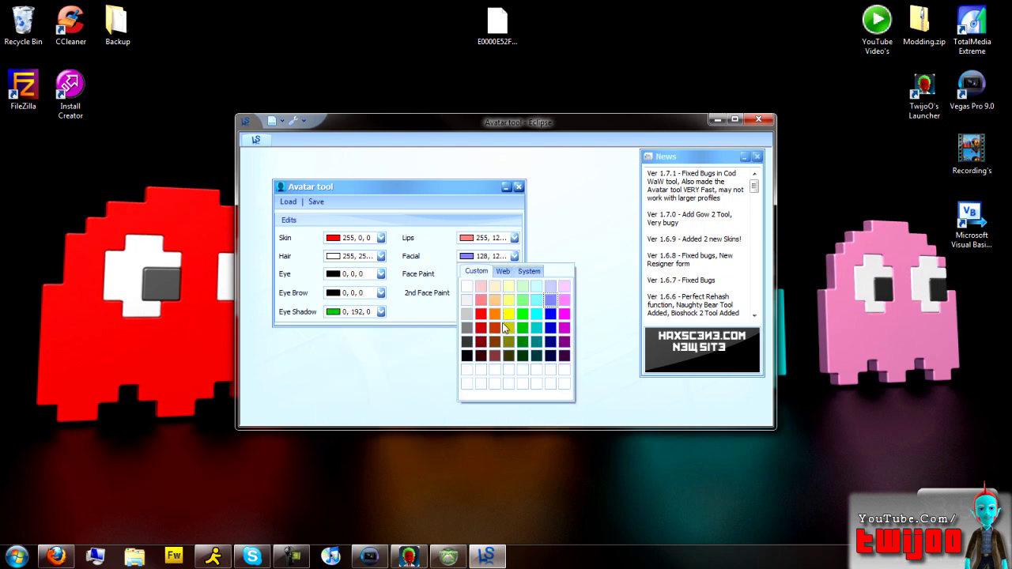
left_click(494, 314)
left_click(496, 241)
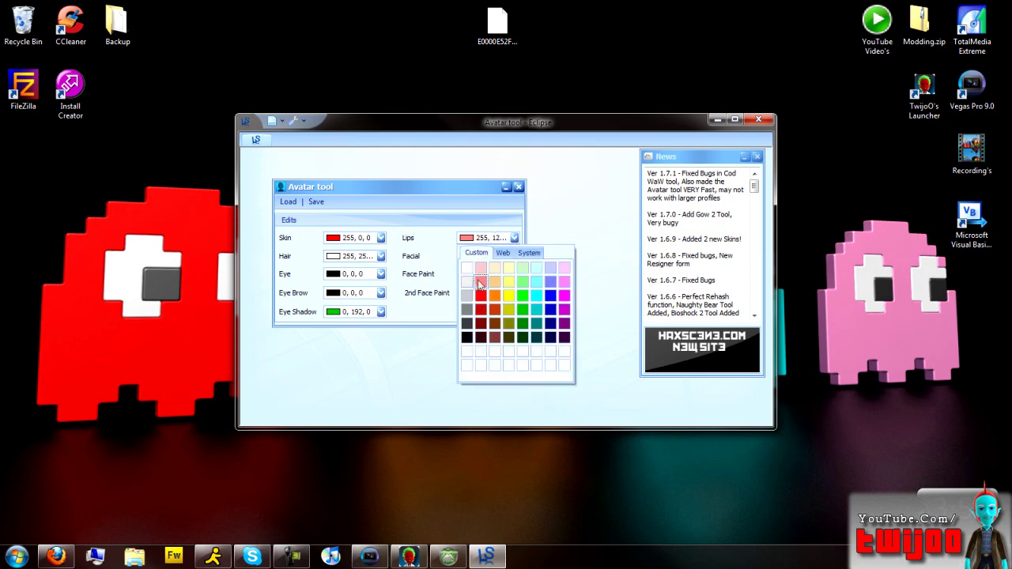
left_click(480, 296)
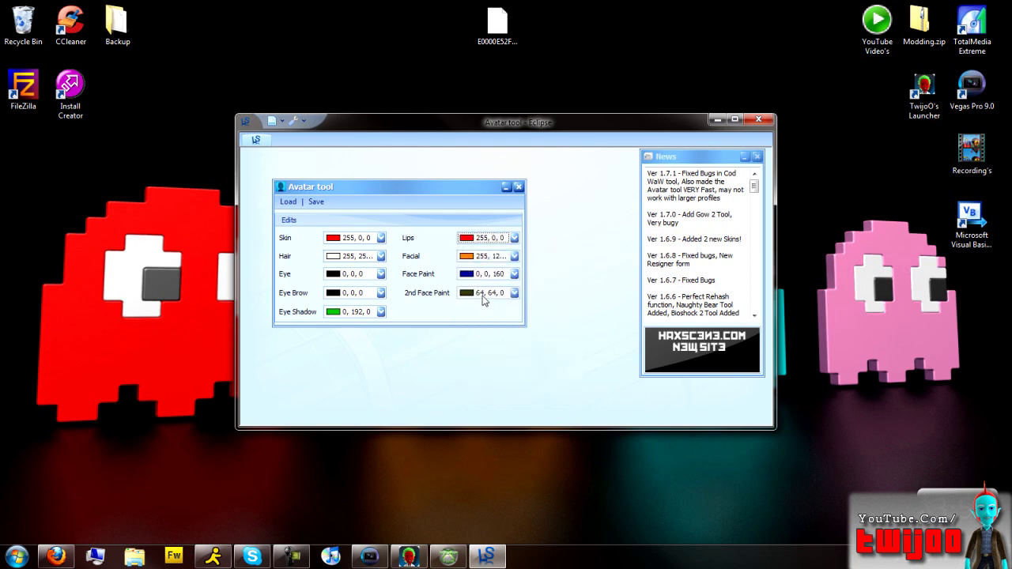
Save the avatar colour changes to the profile file and close Eclipse.
left_click(321, 206)
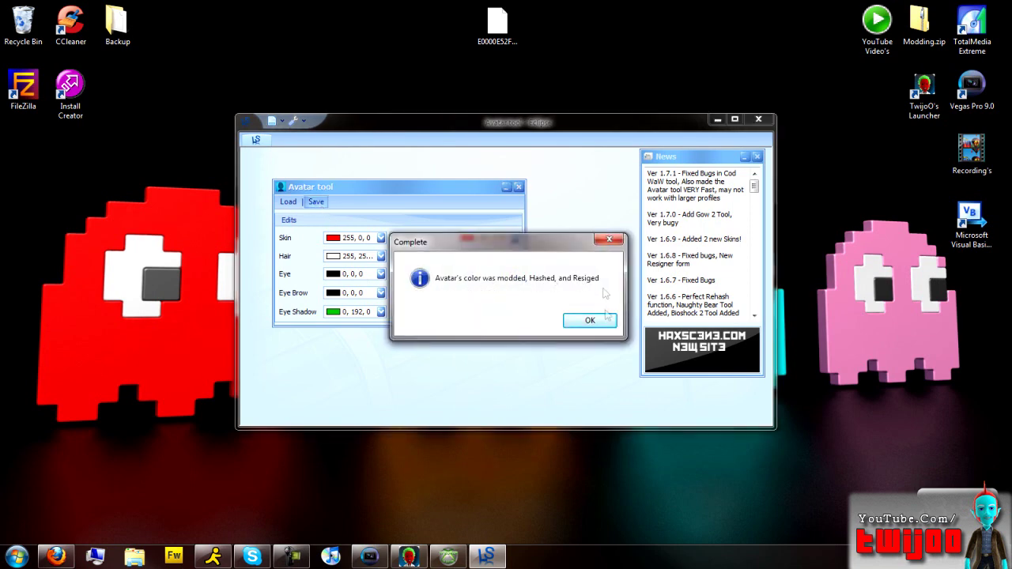
left_click(589, 321)
left_click(518, 188)
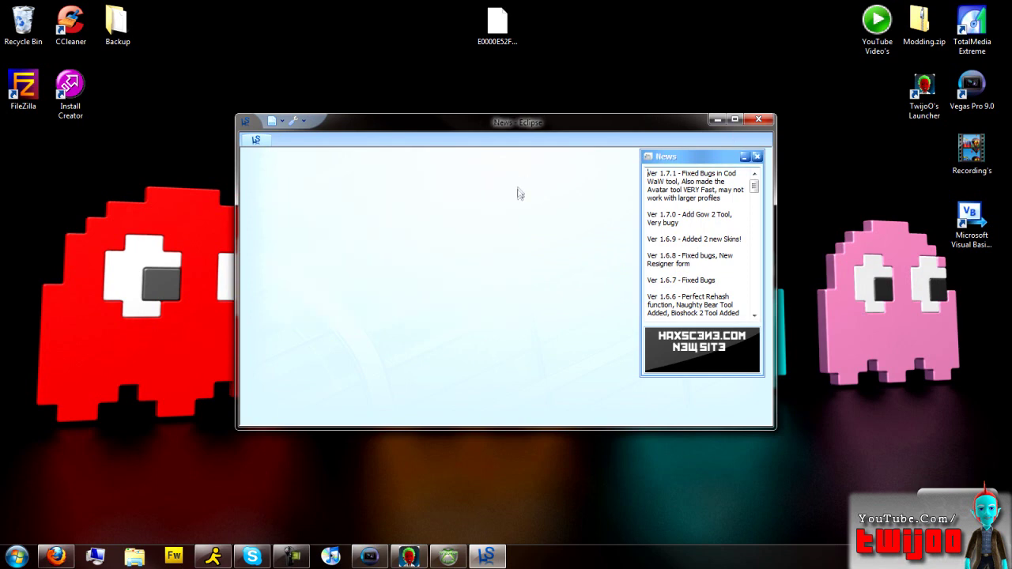
left_click(758, 120)
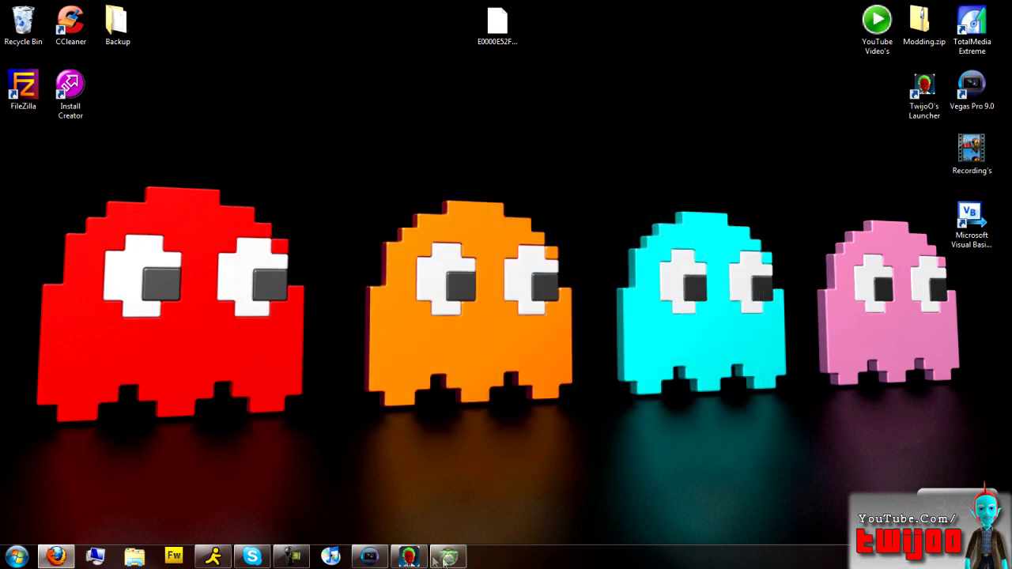
Switch to Usb Xtaf Gui and try to inject the modded profile file into the drive's 00010000 folder.
left_click(448, 557)
left_click_drag(348, 180, 403, 103)
left_click(400, 179)
left_click_drag(496, 24, 495, 239)
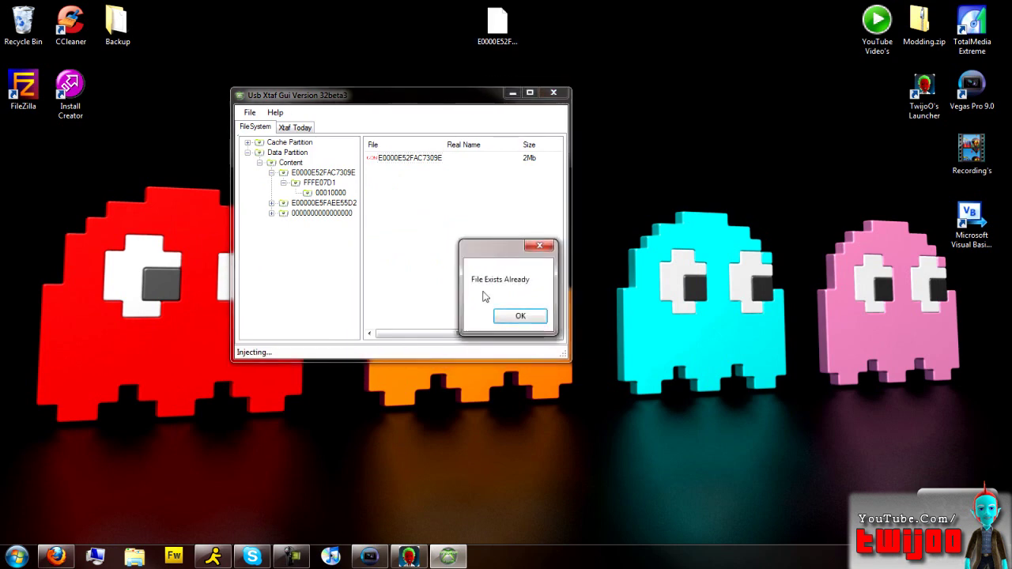
left_click(518, 319)
Replace the profile file in the drive's 00010000 folder with the modded one from the desktop and close Usb Xtaf Gui.
right_click(411, 157)
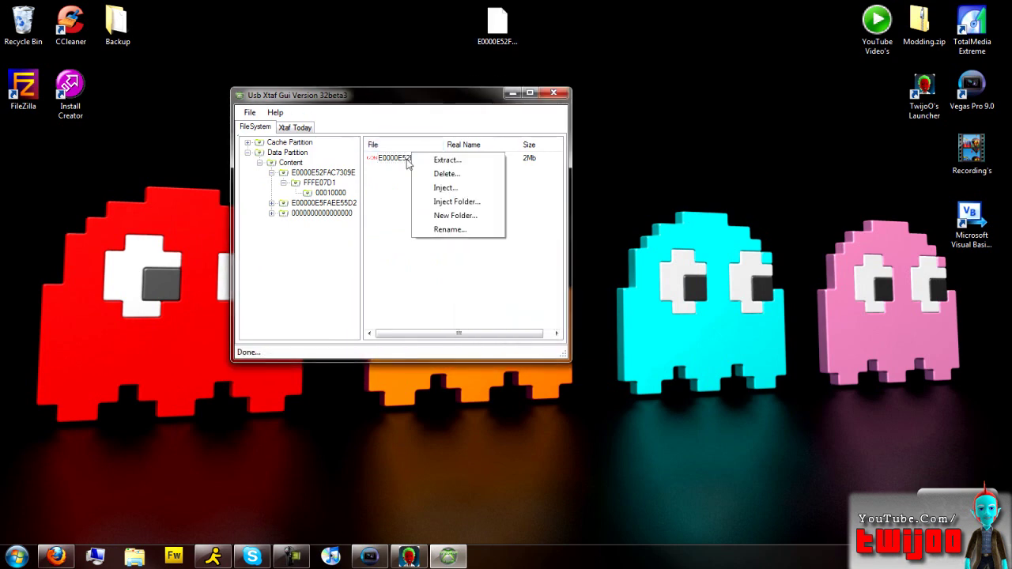
left_click(431, 181)
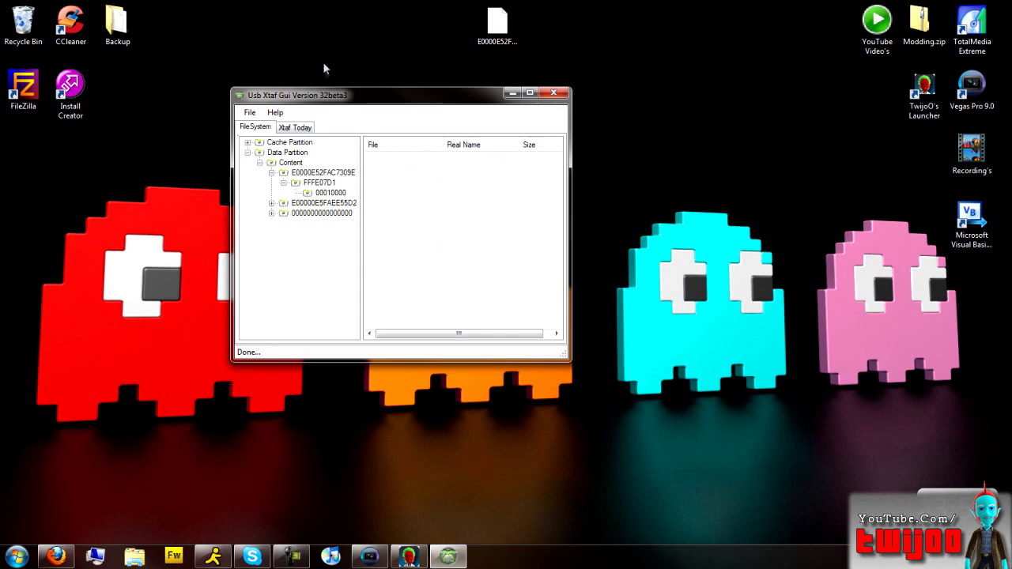
left_click_drag(497, 22, 494, 263)
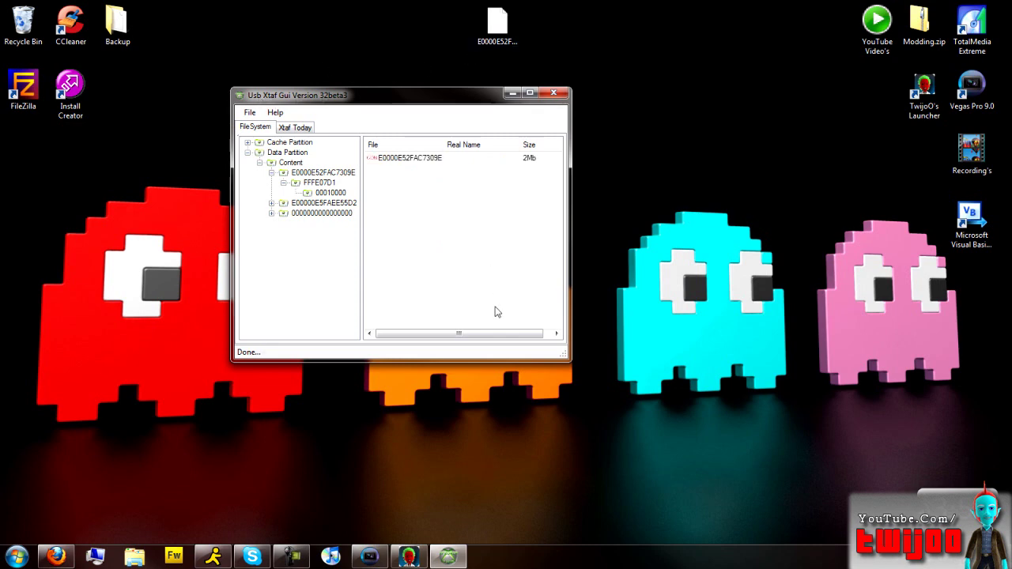
left_click(552, 94)
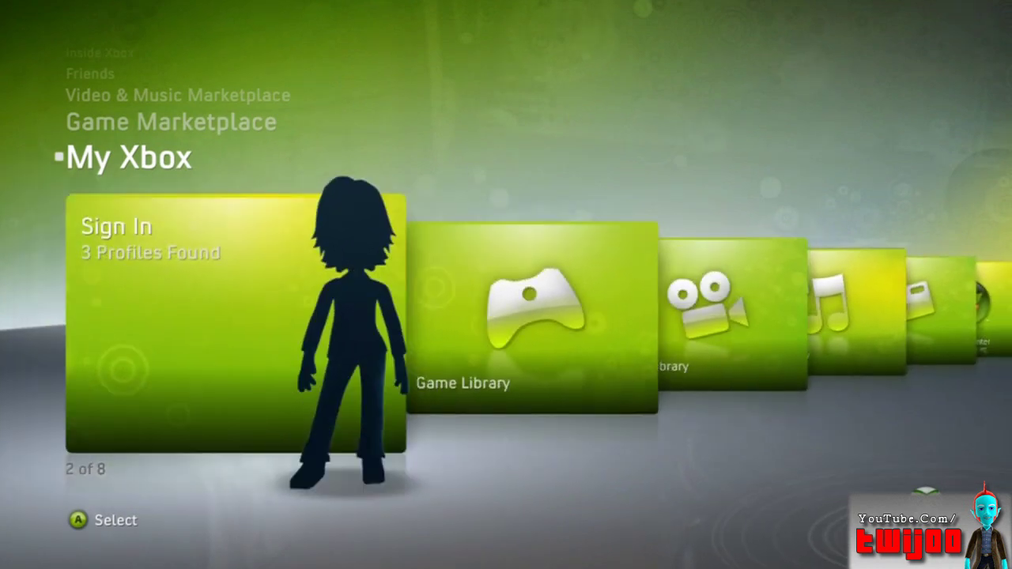
Sign in on the Xbox 360 with the first Xbox LIVE profile stored on the memory unit.
key("Return")
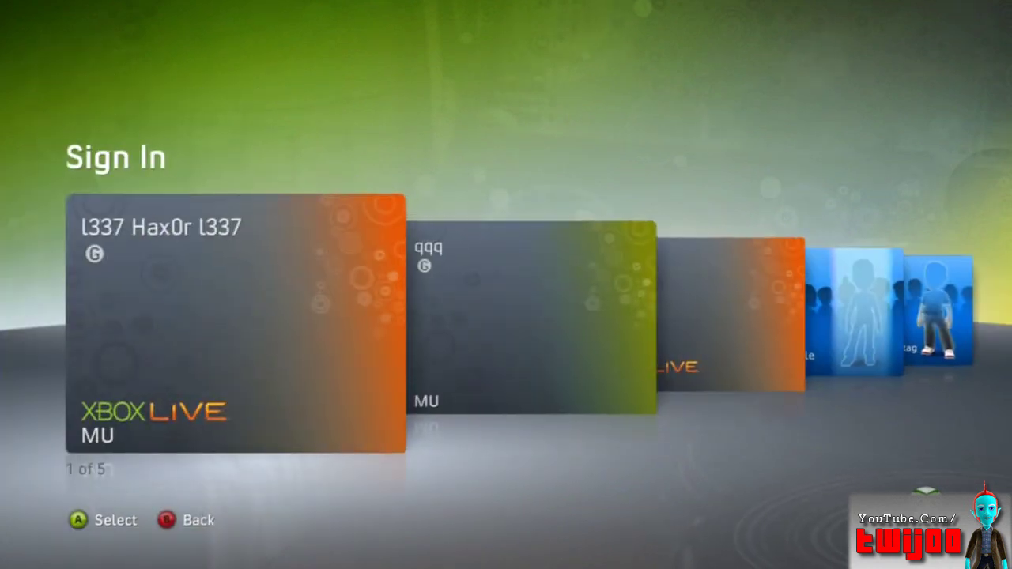
key("Return")
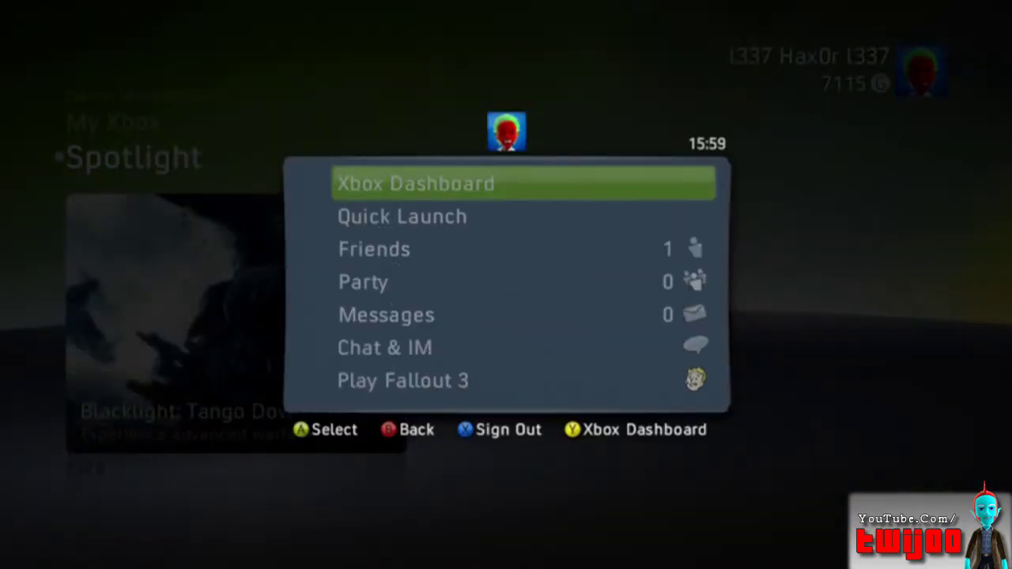
Open the signed-in account's Profile page from the Settings section of the Xbox Guide.
key("Right")
key("Right")
key("Down")
key("Down")
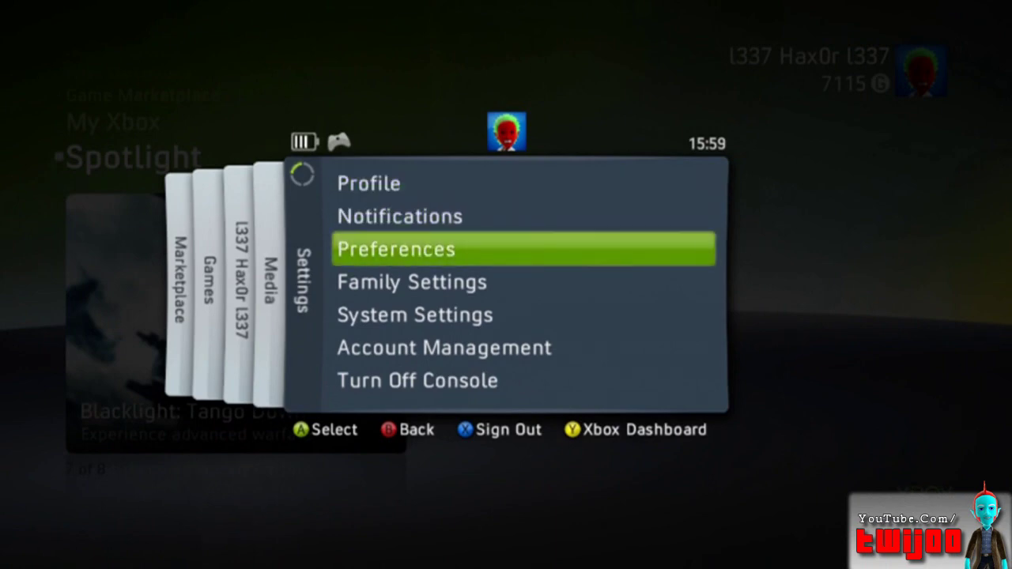
key("Up")
key("Up")
key("Return")
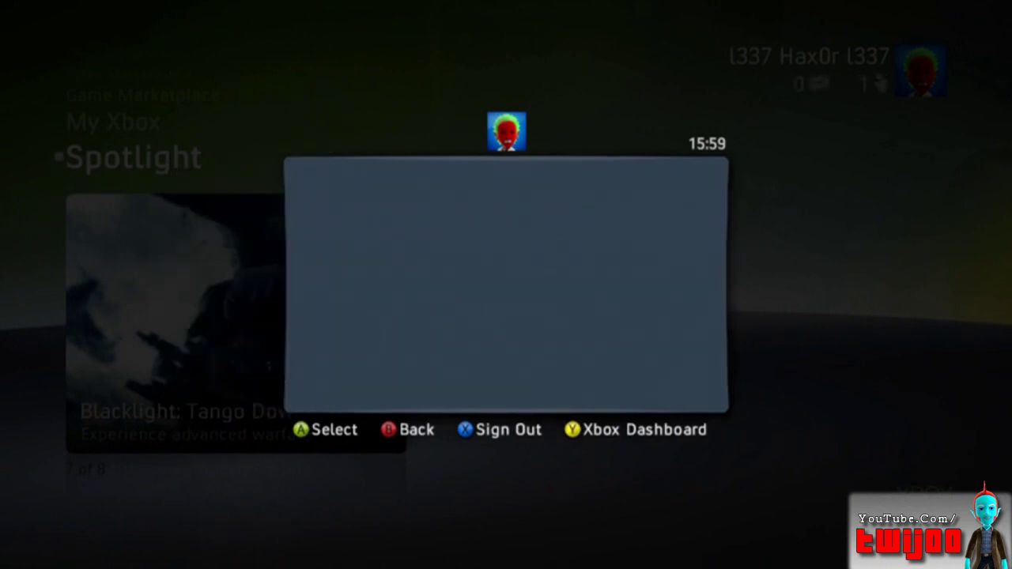
key("Down")
key("Return")
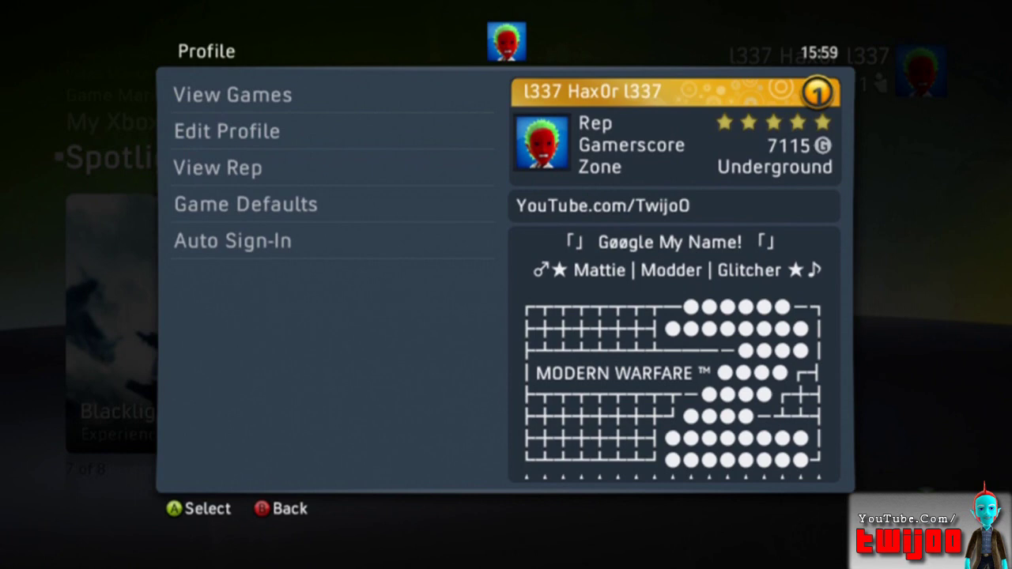
Choose to edit the profile and open its avatar in the avatar editor.
key("Down")
key("Down")
key("Down")
key("Down")
key("Down")
key("Down")
key("Up")
key("Up")
key("Return")
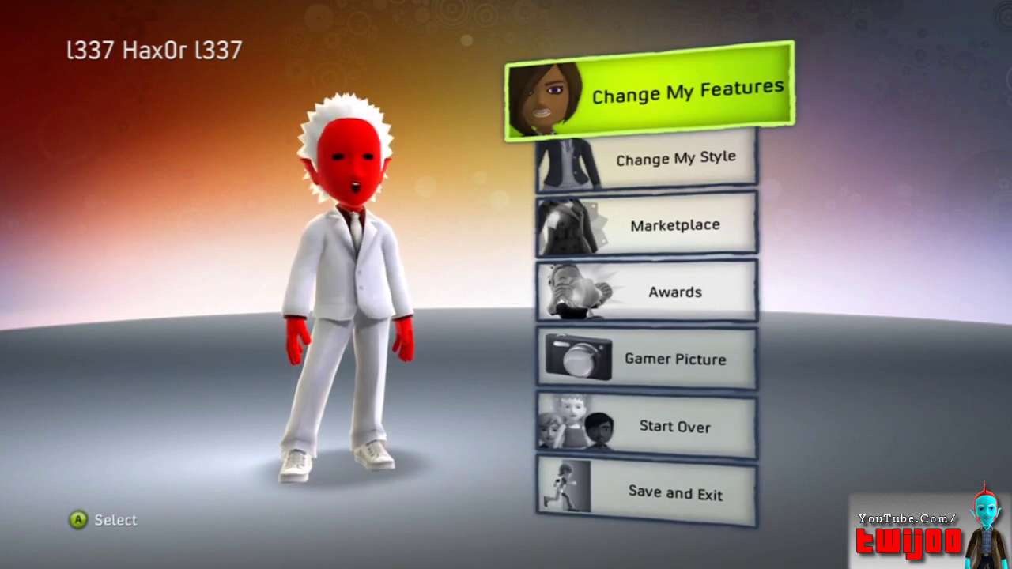
Take a gamer picture of the avatar's head with the default close-up framing and return to the avatar editor's main options.
key("Down")
key("Down")
key("Down")
key("Down")
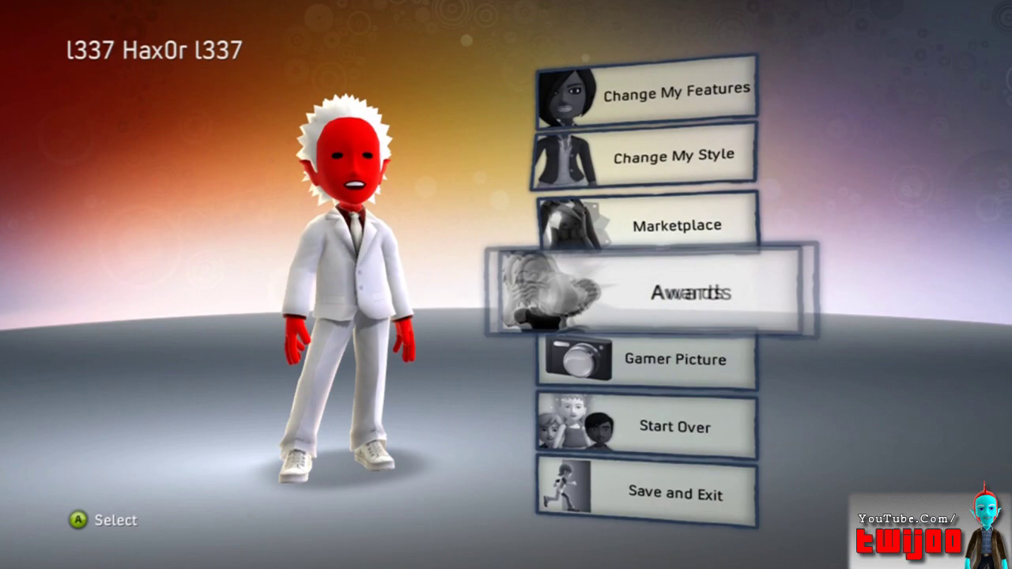
key("Return")
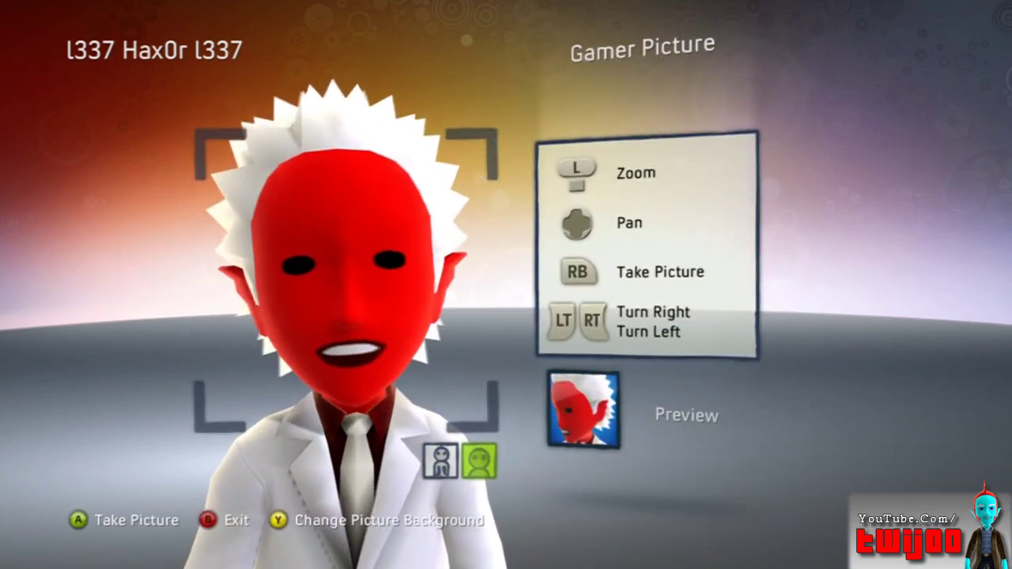
key("Return")
key("Return")
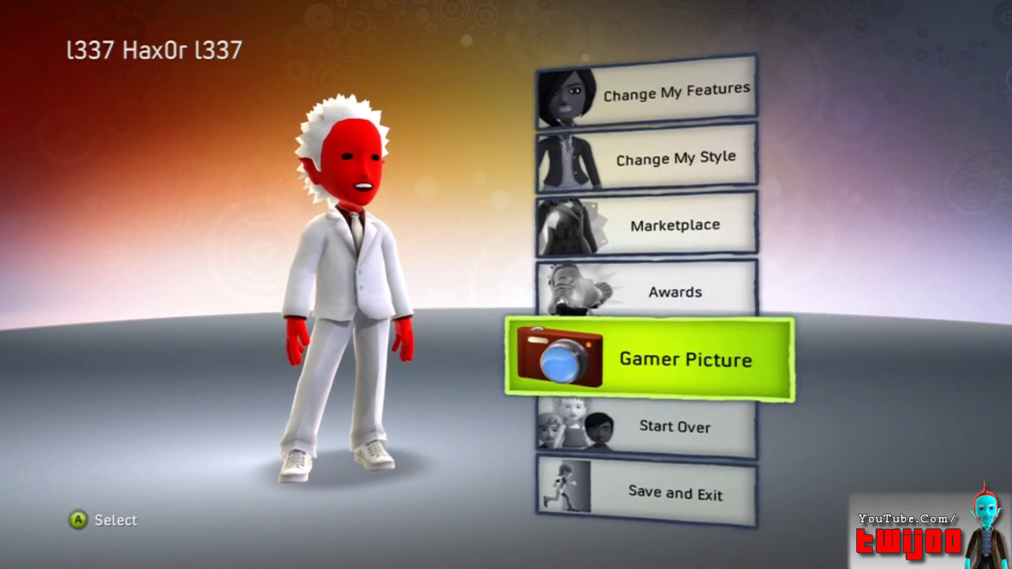
Change the avatar's hairstyle to the Mohawk on page 4 of the Hairstyles in My Features.
key("Up")
key("Up")
key("Up")
key("Up")
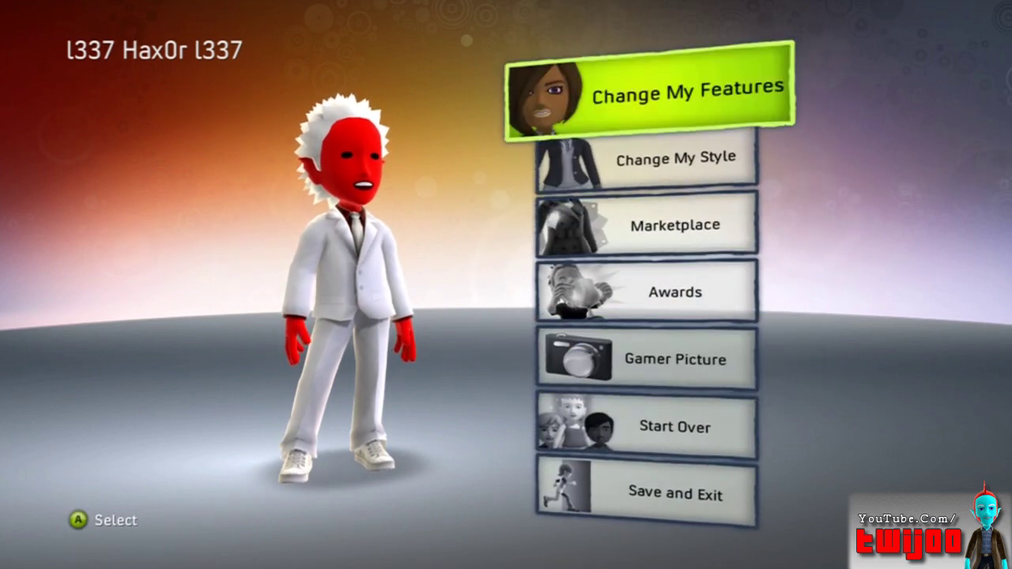
key("Return")
key("Return")
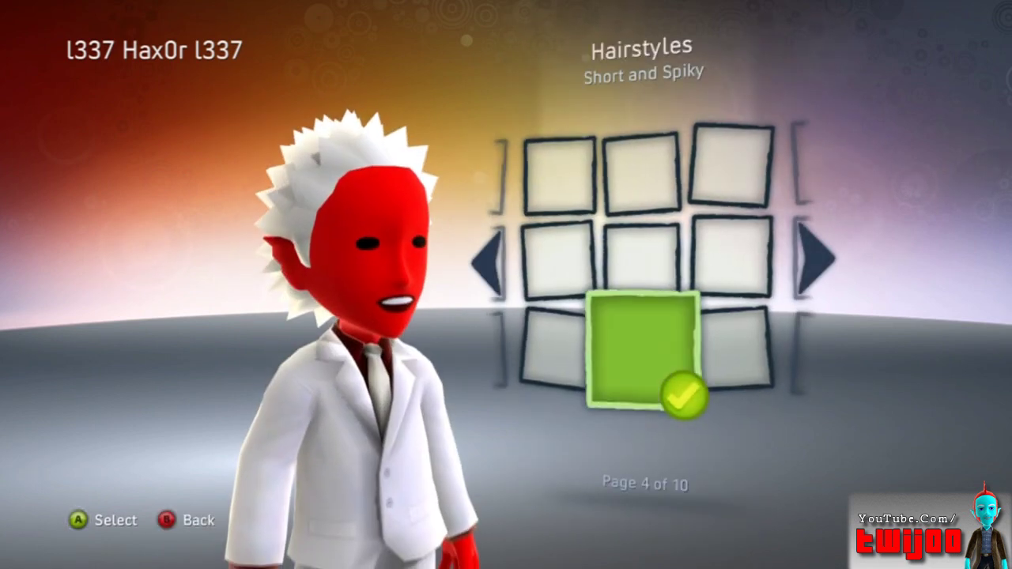
key("Up")
key("Left")
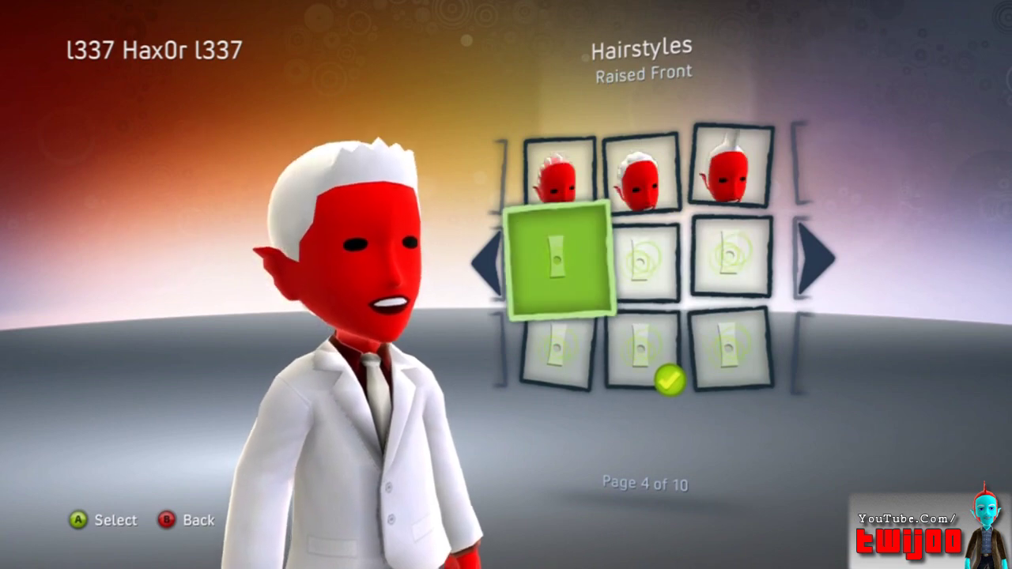
key("Up")
key("Right")
key("Right")
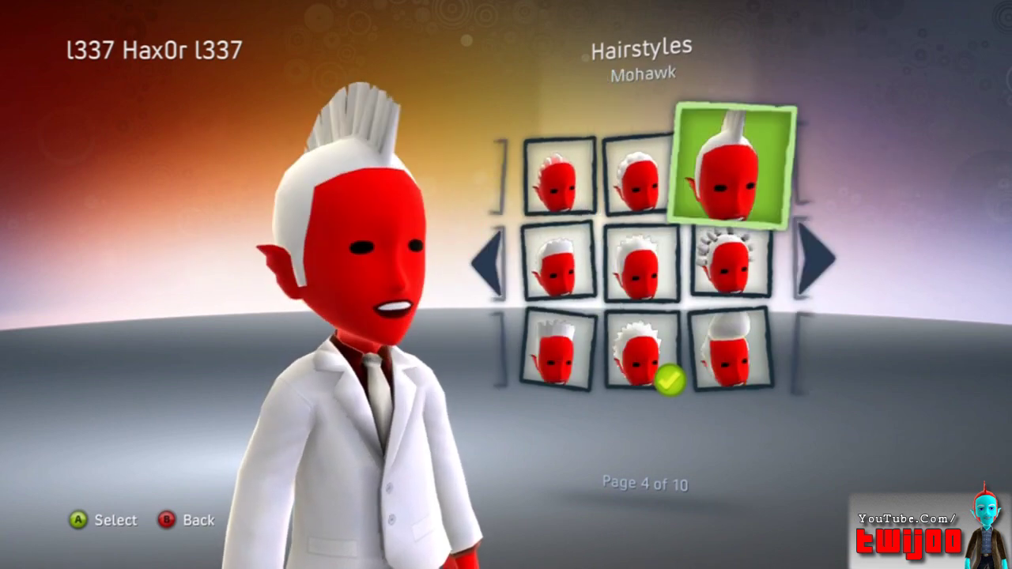
key("Return")
Set the mohawk's hair color to the very light grey on page 3 of 3 and leave the feature editing.
key("Down")
key("Down")
key("Right")
key("Right")
key("Right")
key("Right")
key("Right")
key("Right")
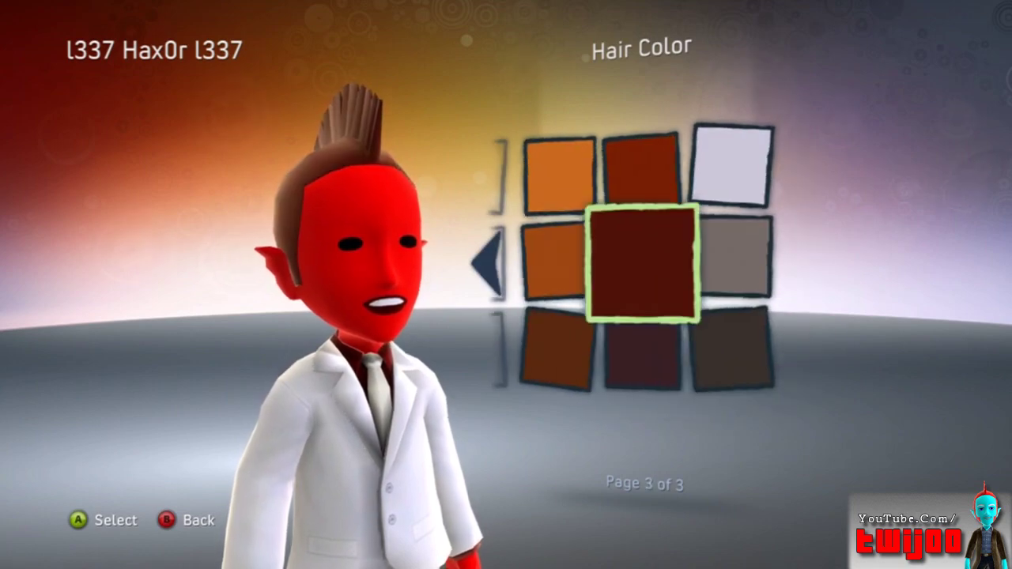
key("Up")
key("Right")
key("Return")
key("Escape")
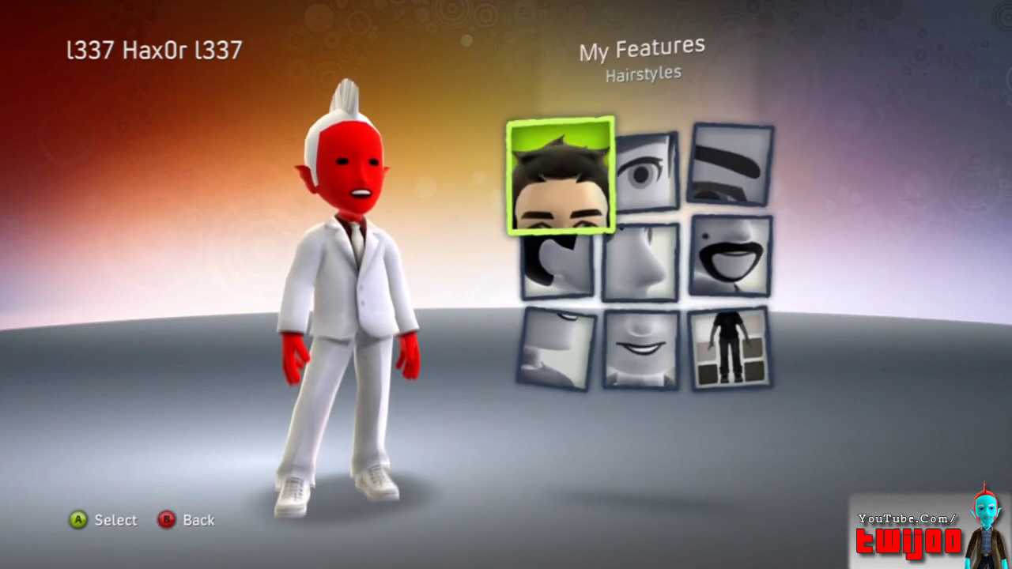
key("Escape")
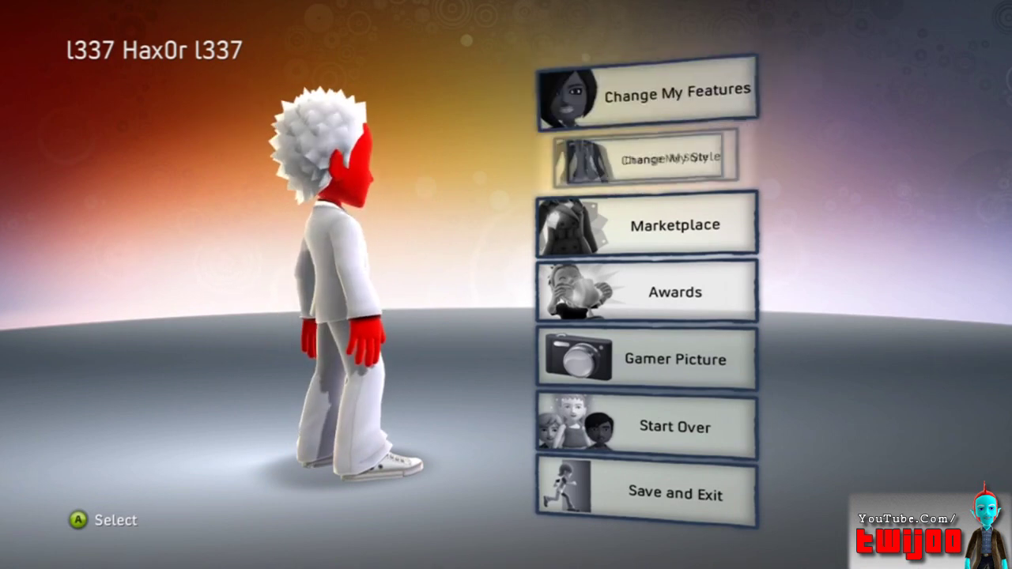
Save the avatar and exit the avatar editor.
key("Up")
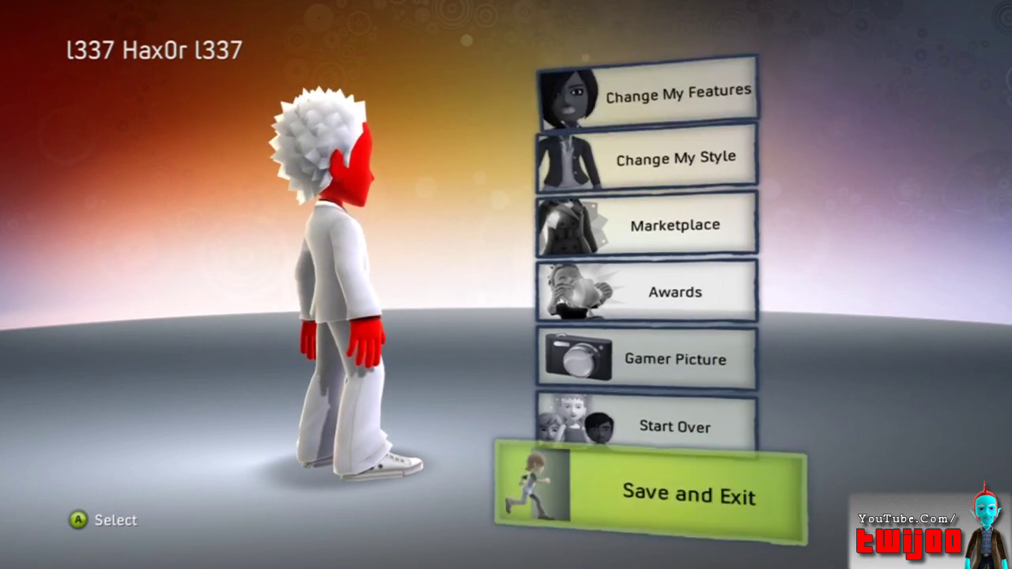